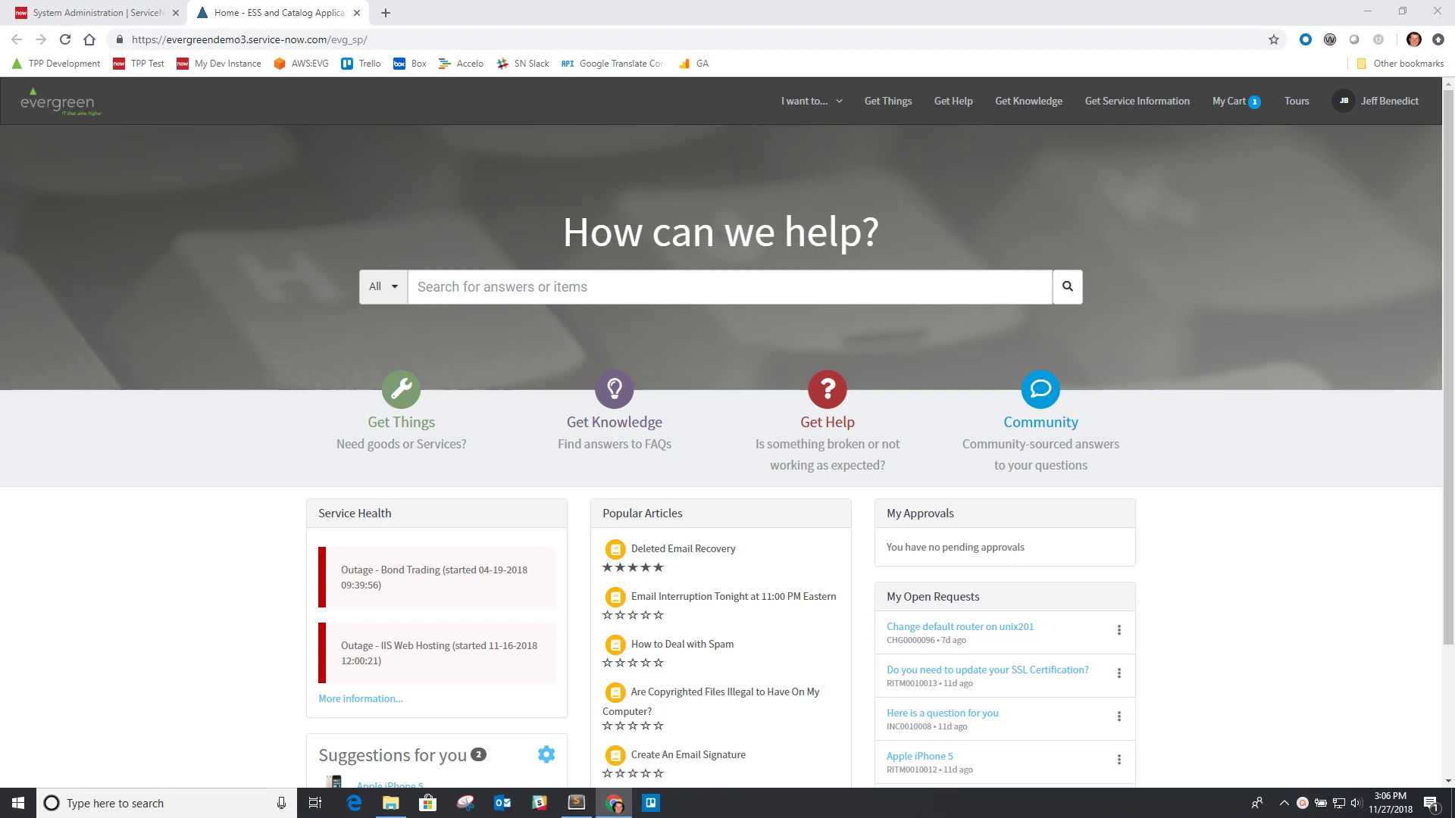
Inspect the home page search box's suggestions and the available search-context choices.
click(417, 286)
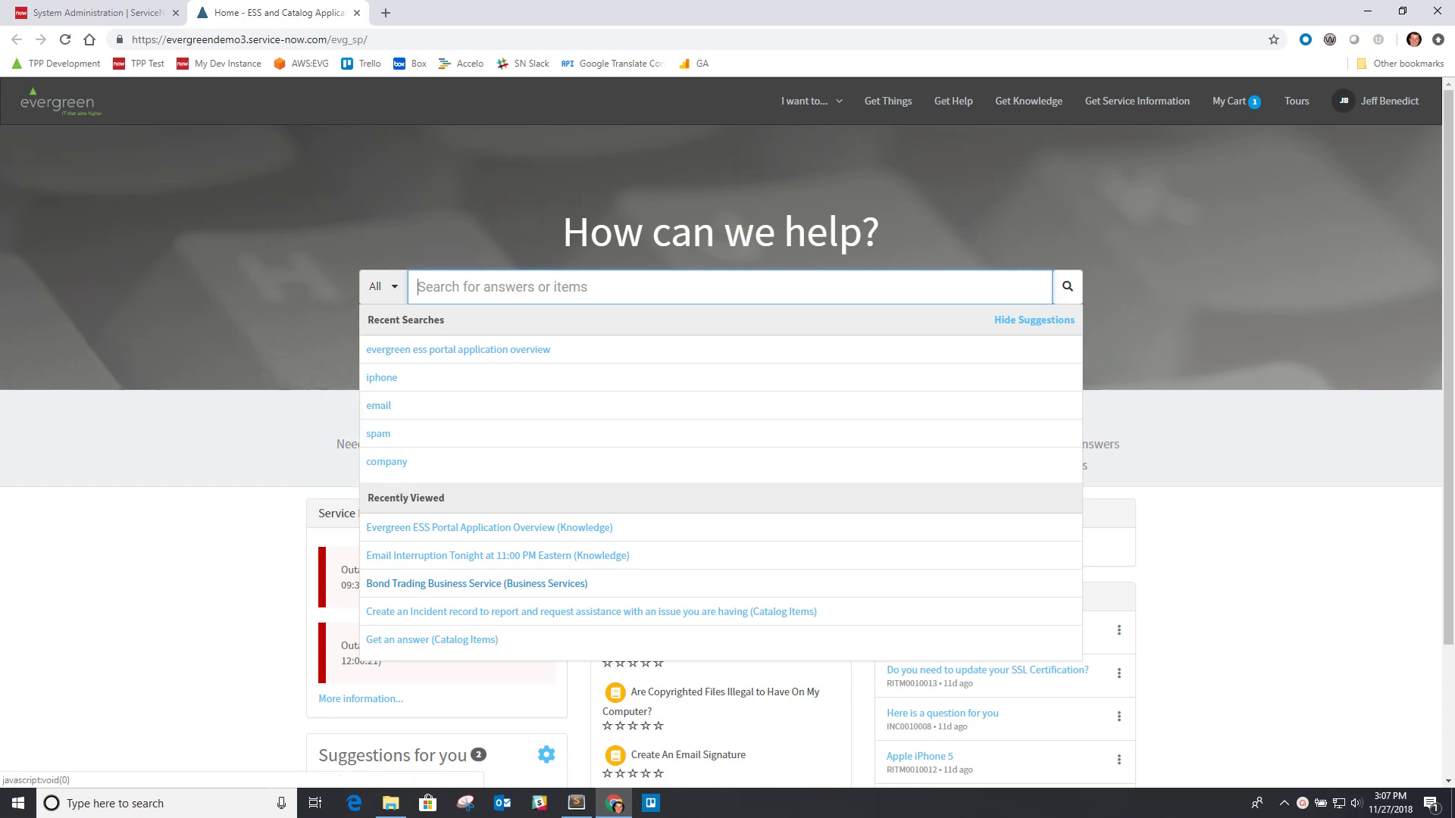
click(1033, 320)
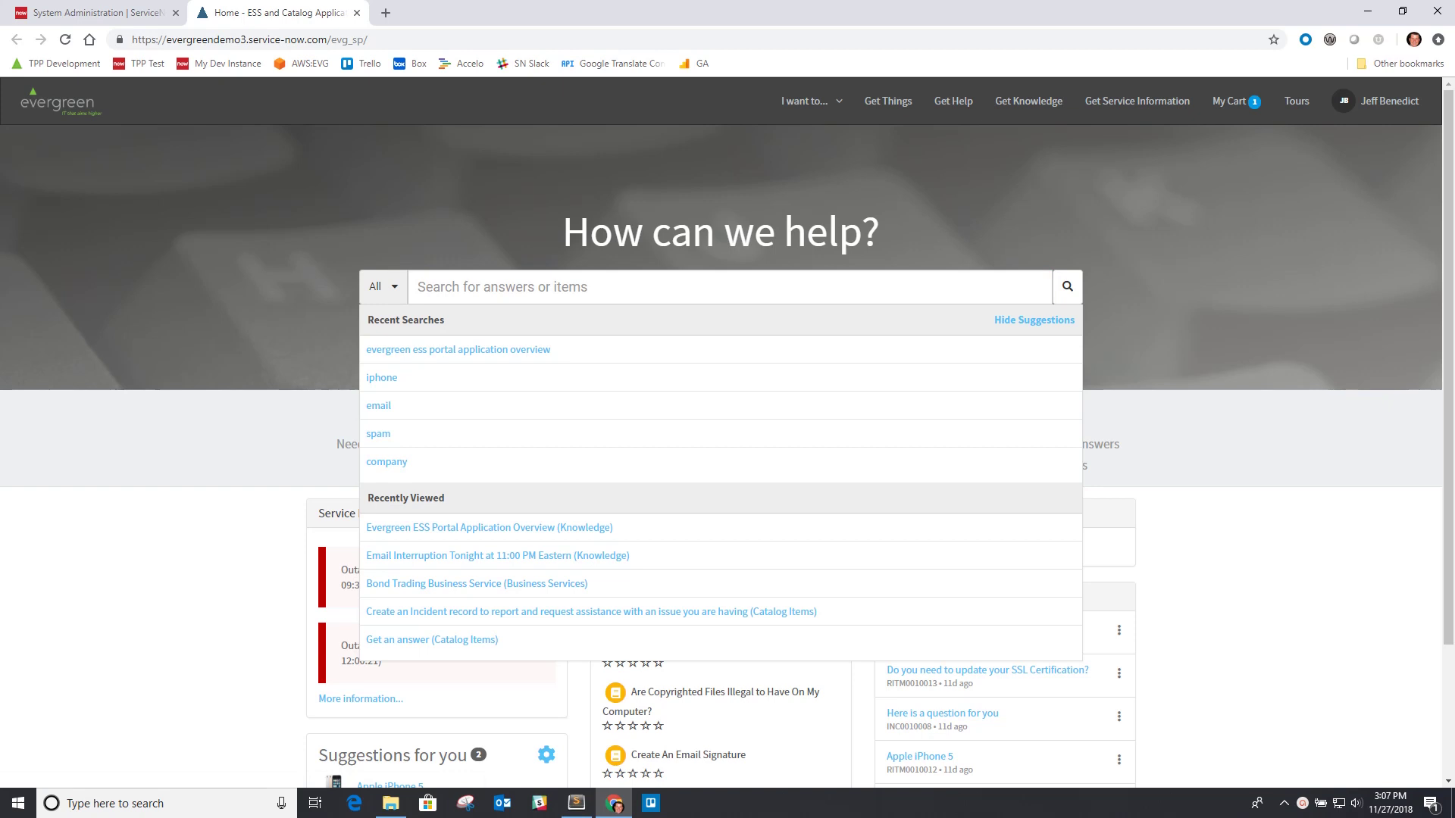
click(380, 286)
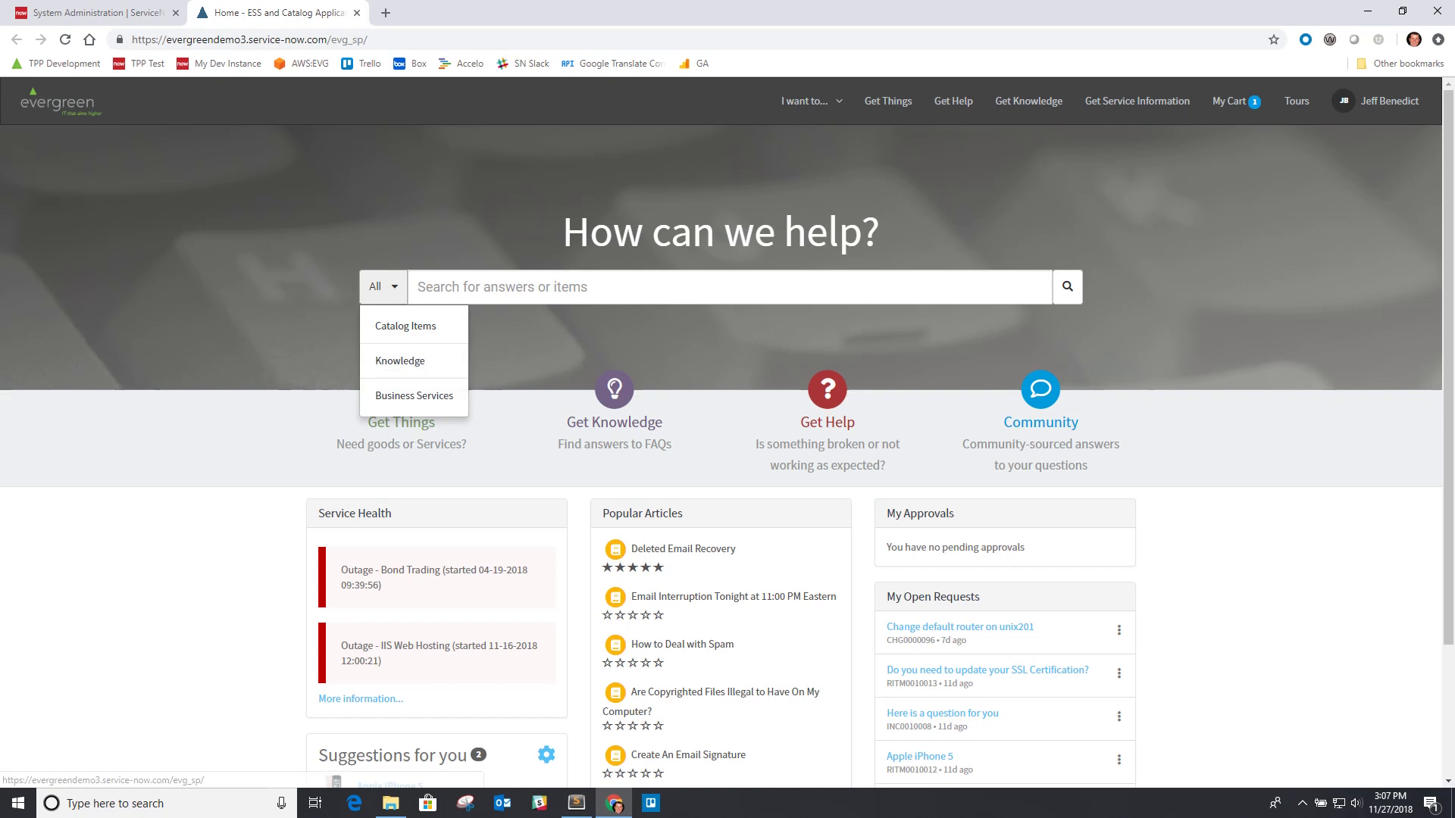
key(Escape)
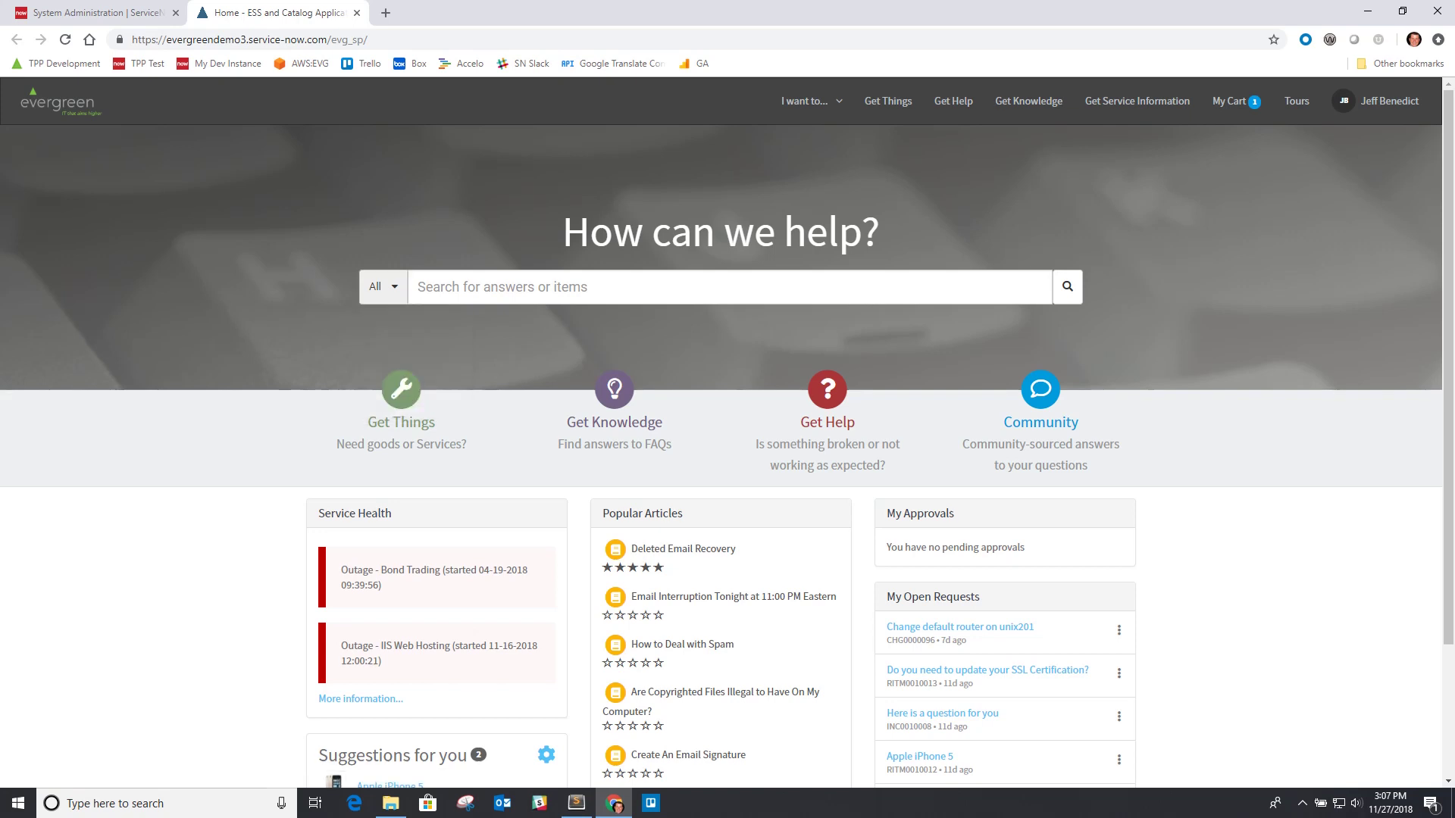
Open the search widget's instance configuration, set the current application to Employee Self Service Portal and Catalog, and reload the configuration page for editing.
ctrl+right_click(483, 345)
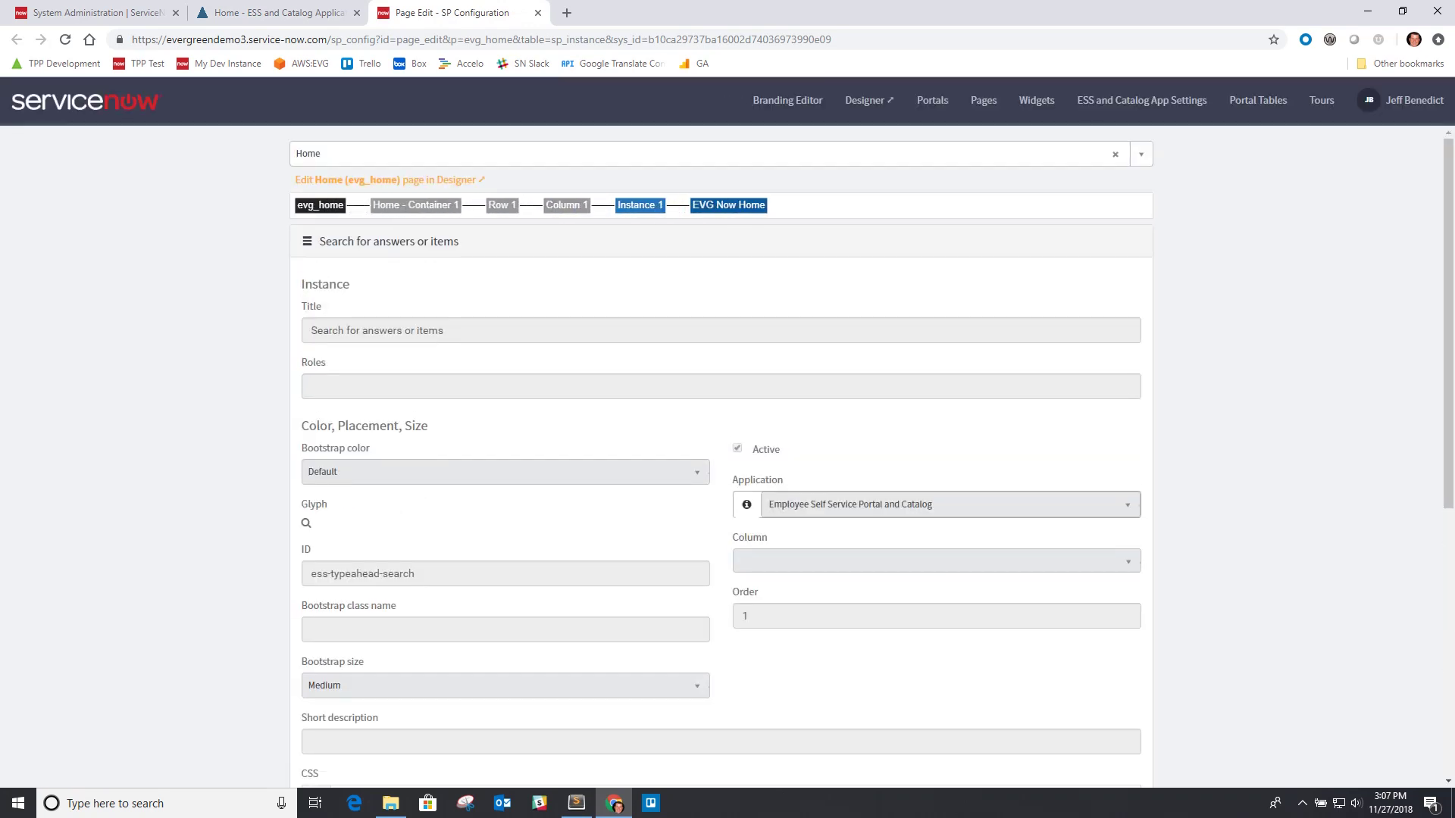
click(97, 12)
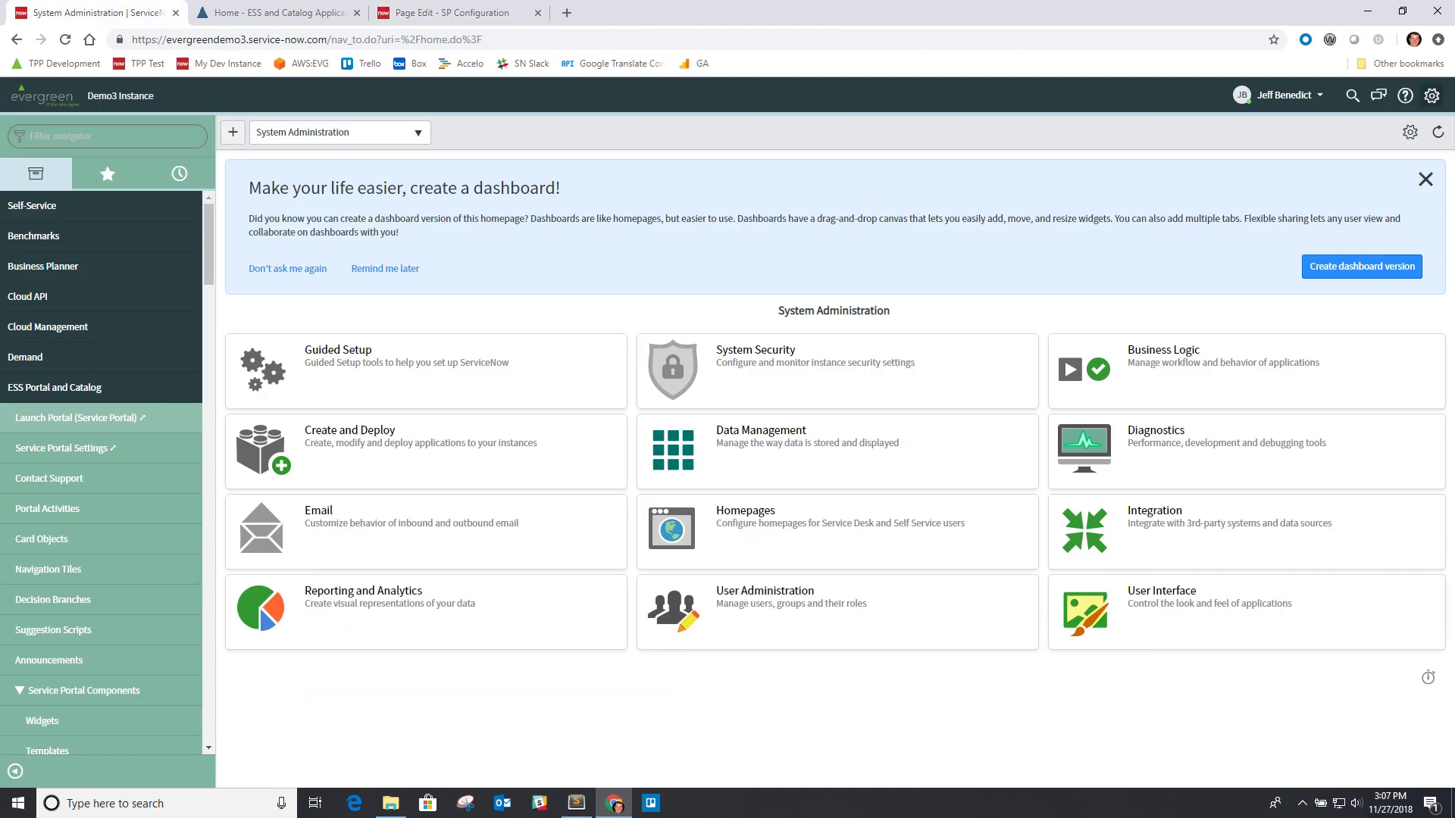
click(1431, 95)
click(471, 367)
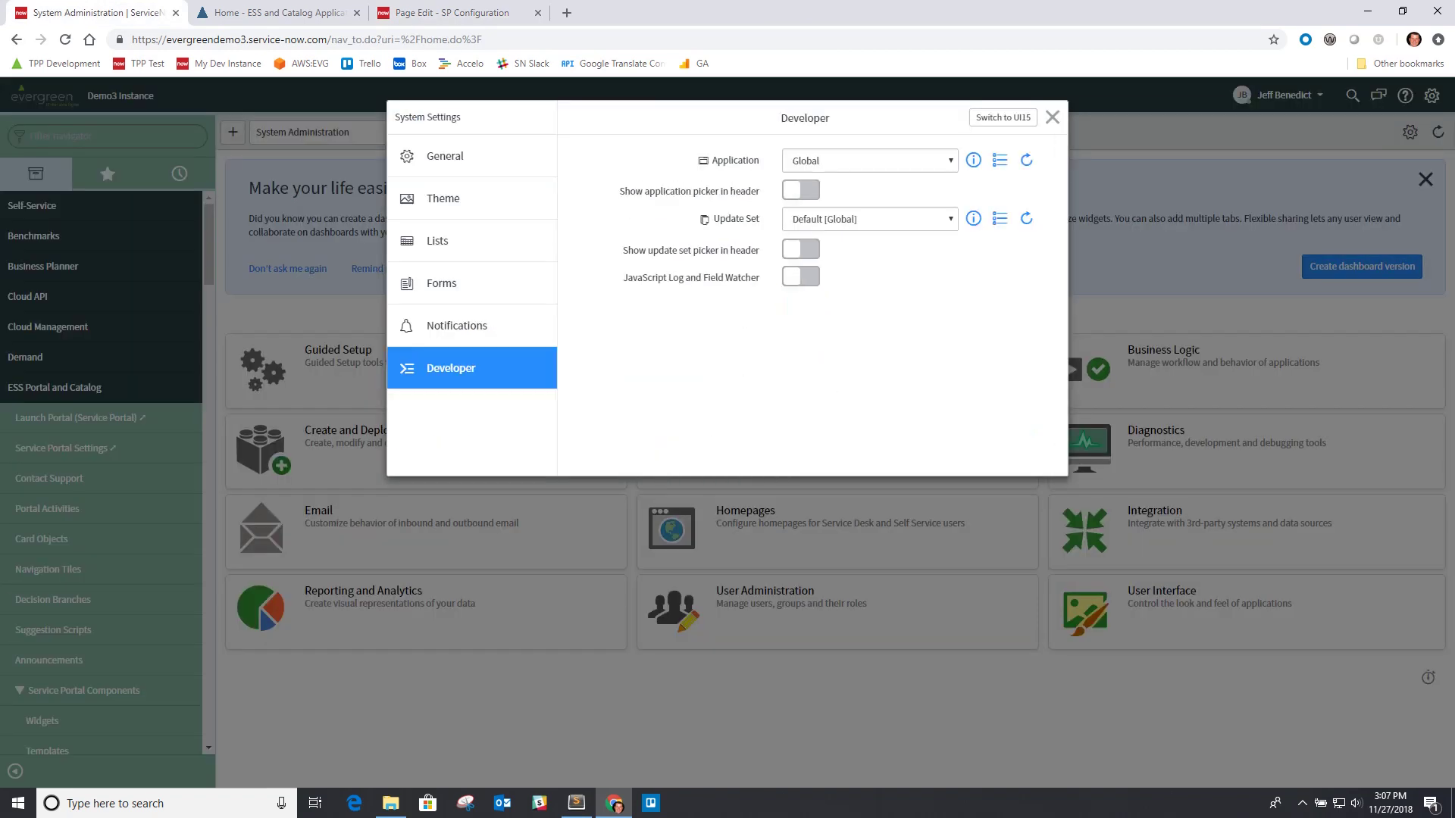
click(869, 160)
click(909, 371)
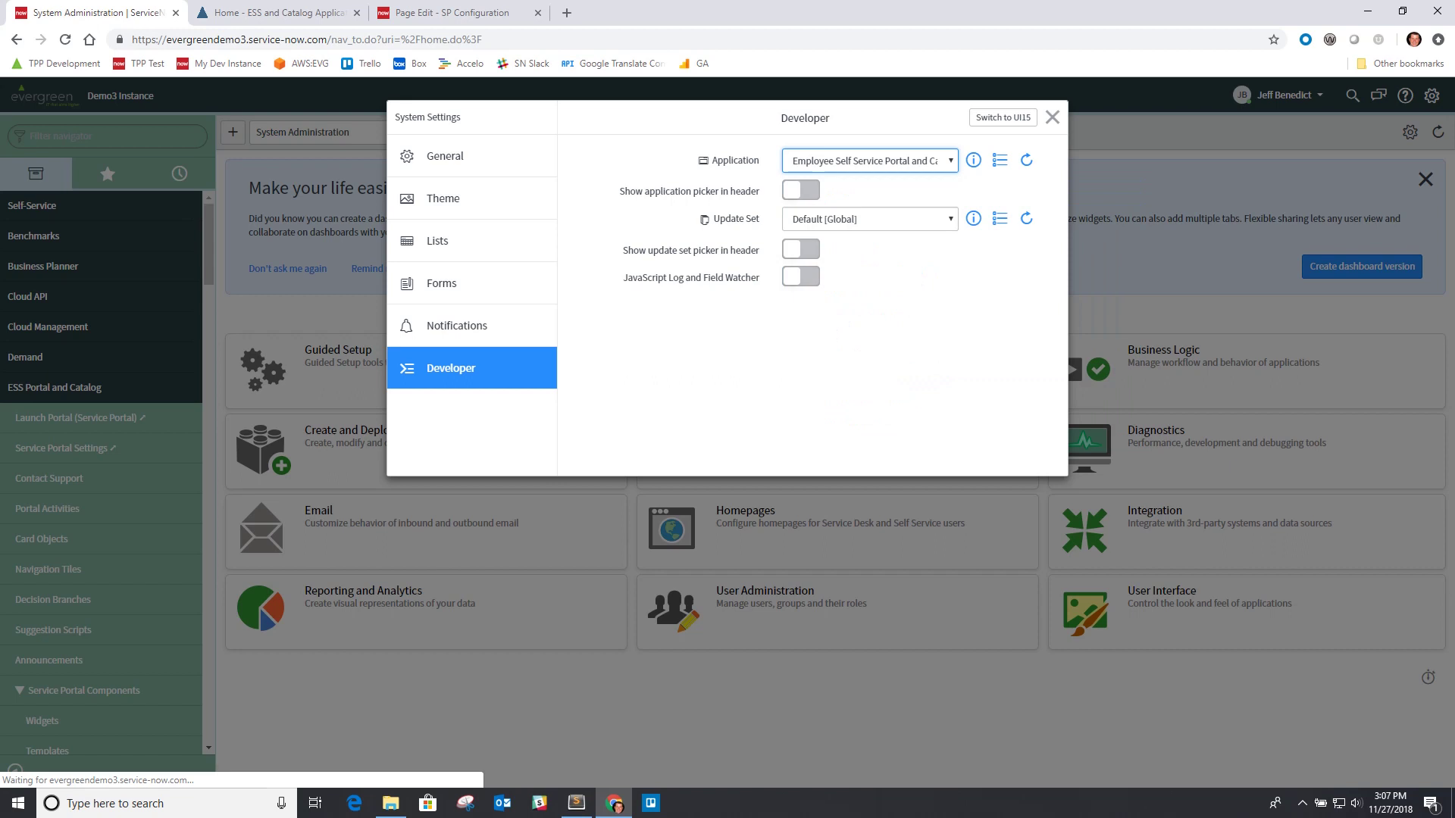
click(447, 12)
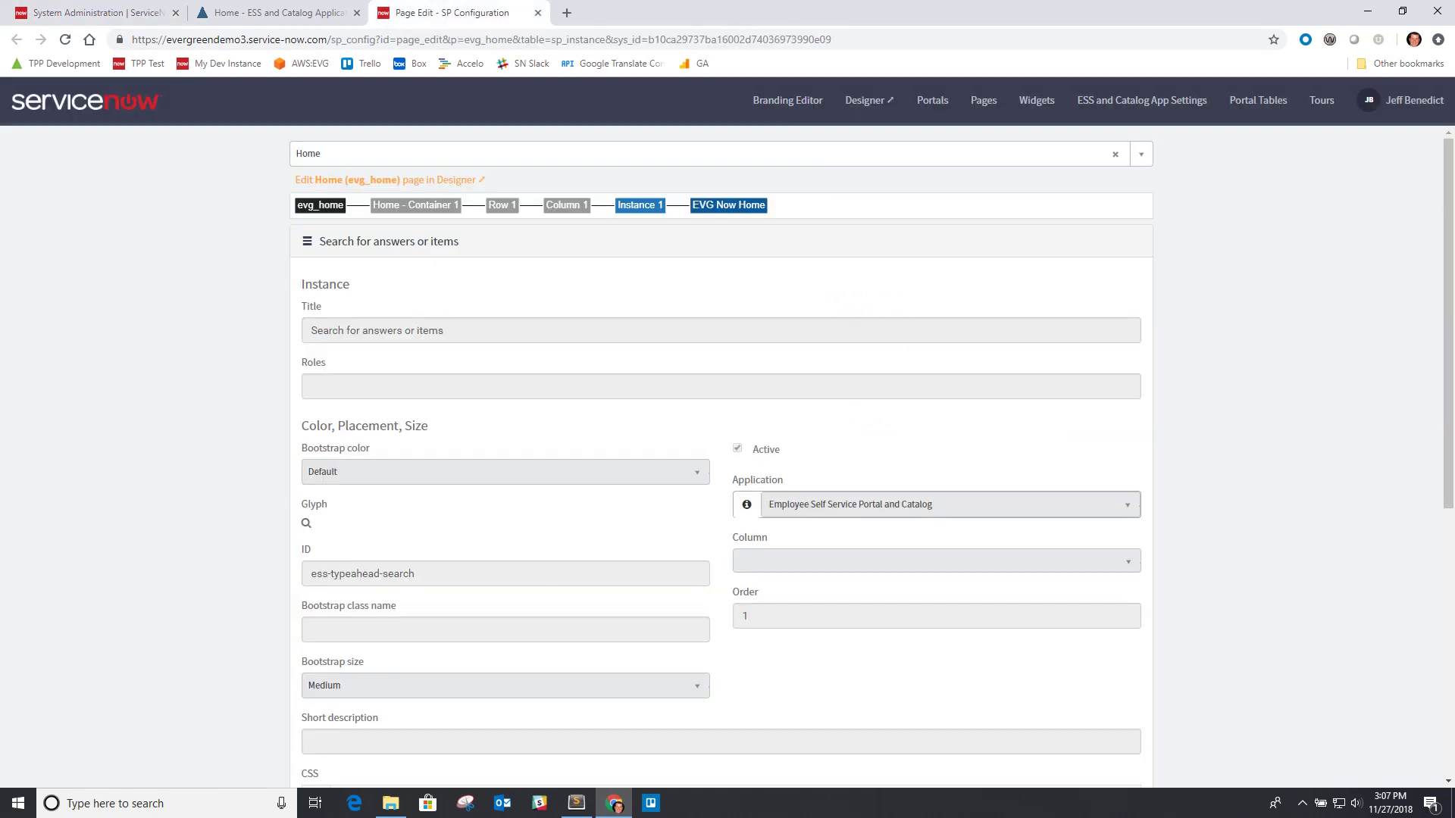
key(F5)
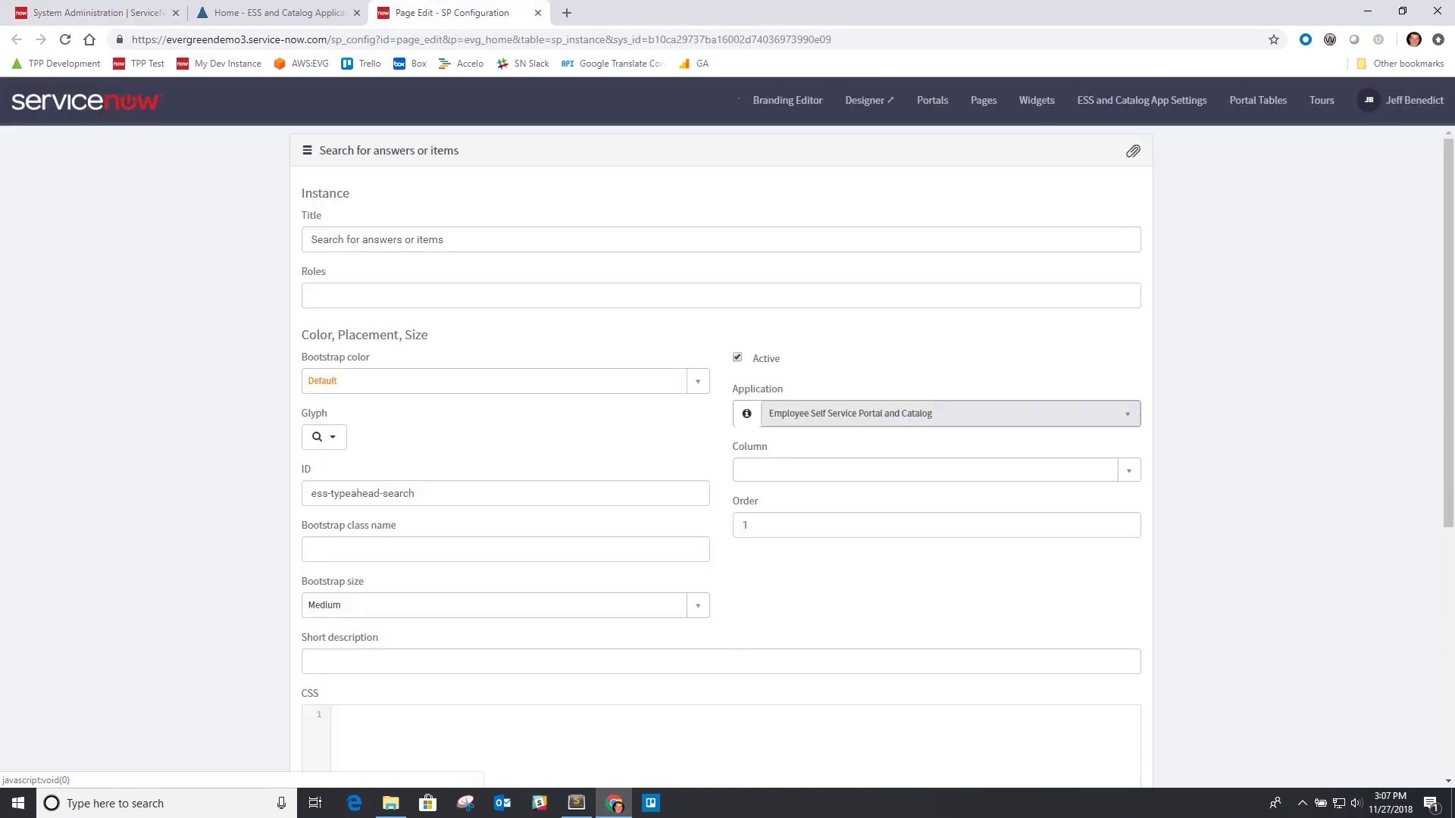
Set use_typeahead to false in the search instance's JSON options and try "email" in the portal home page search.
scroll(719, 454, down, 6)
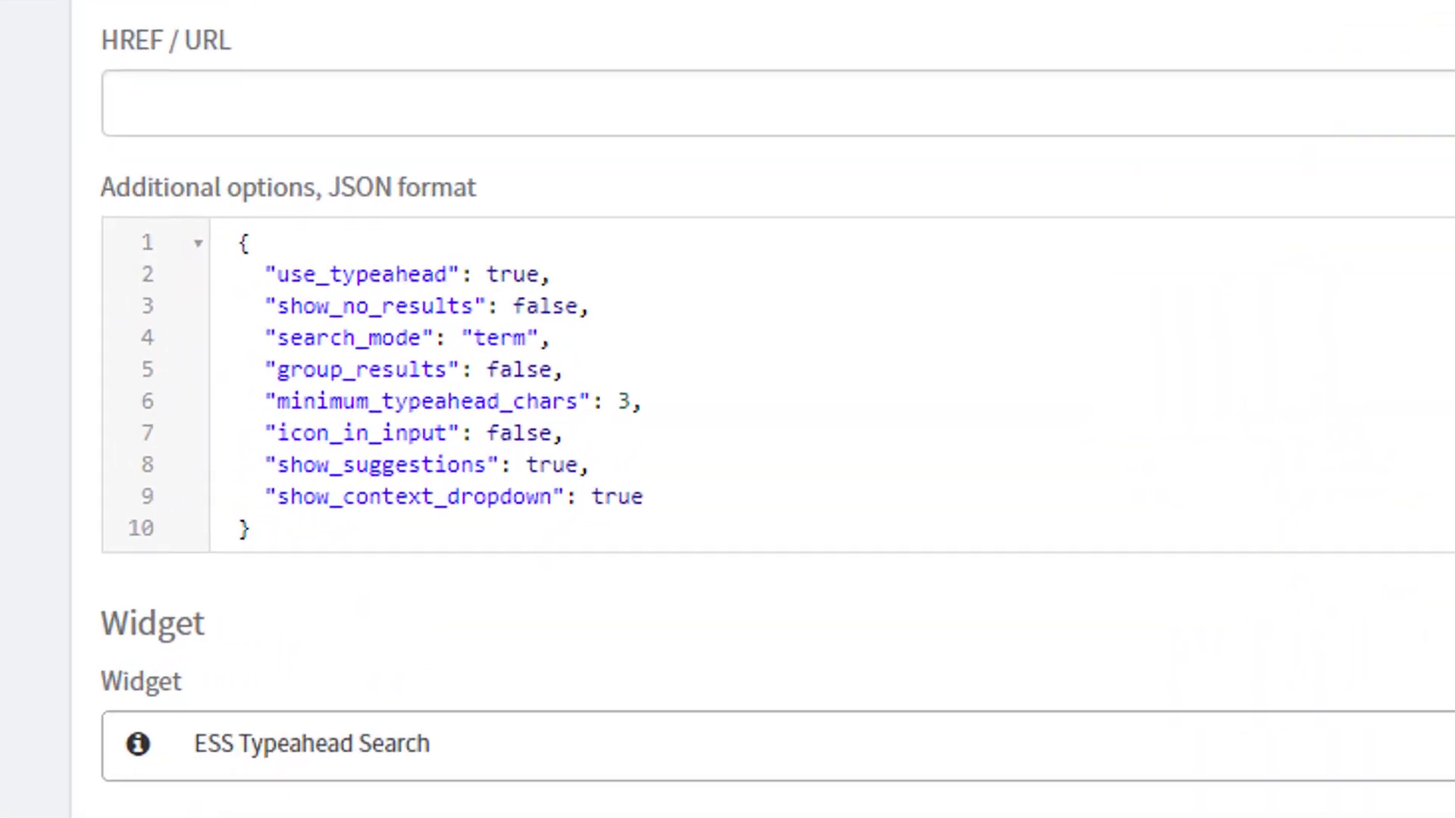
double_click(515, 273)
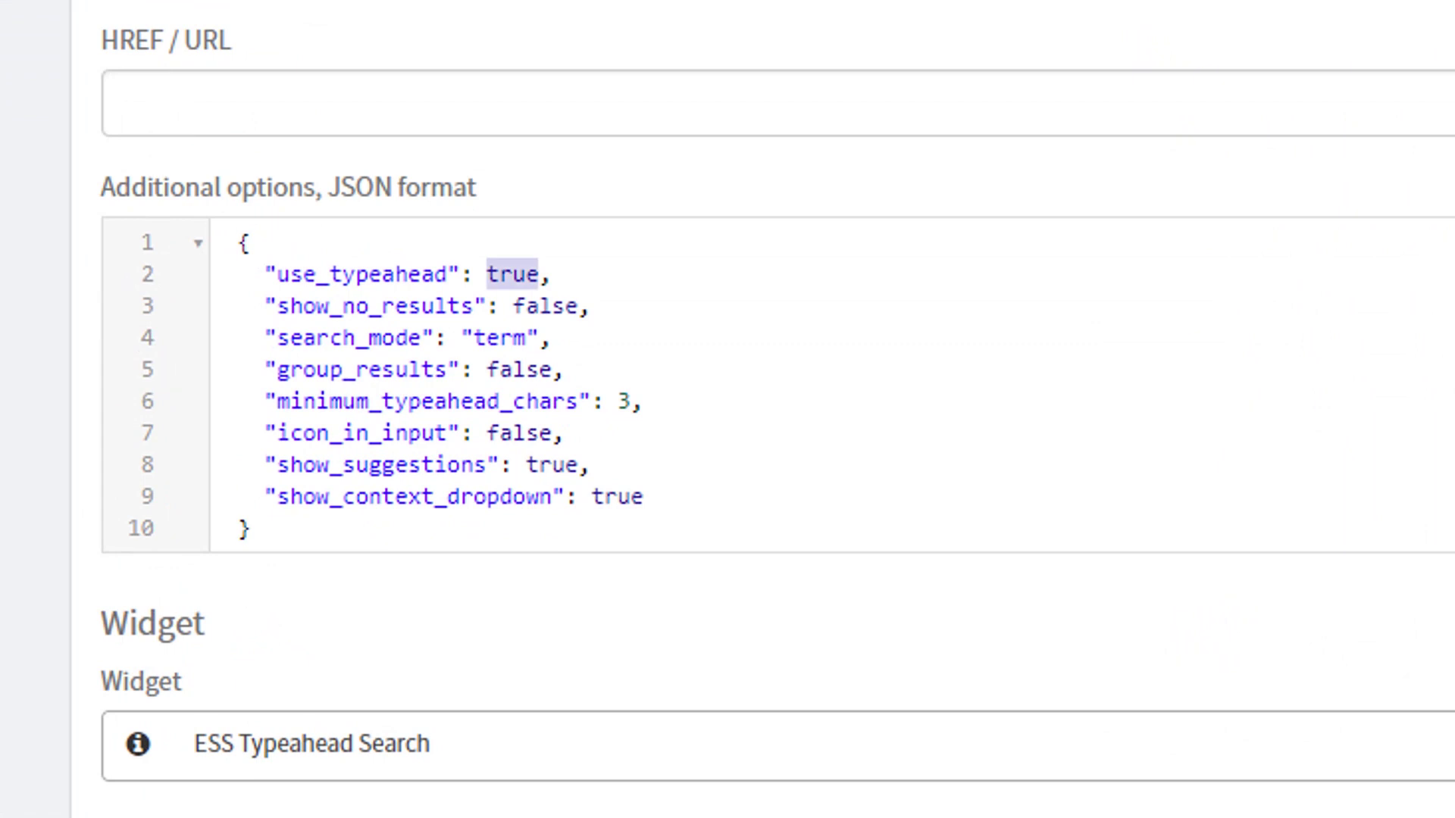
text(false)
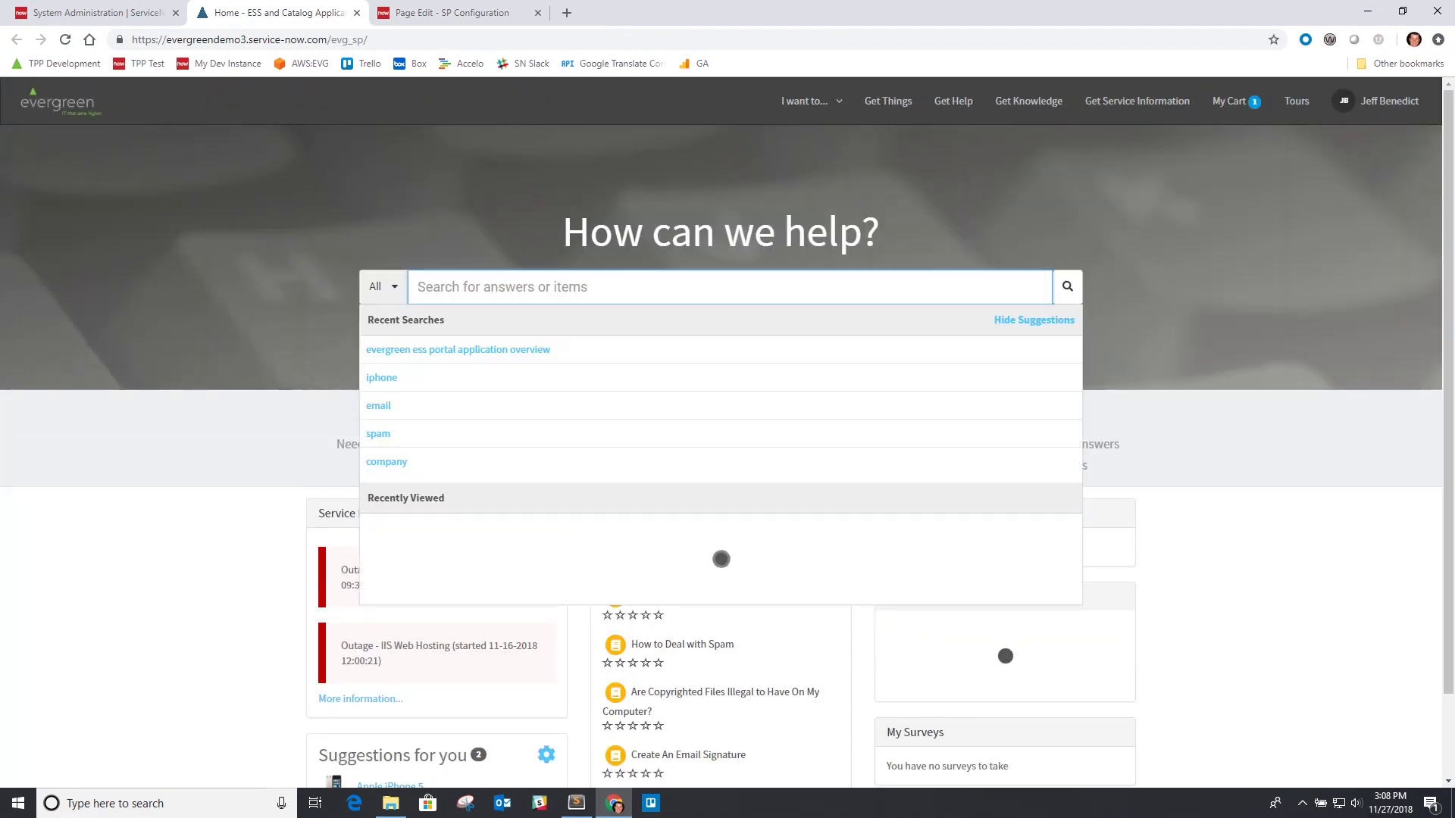
text(email)
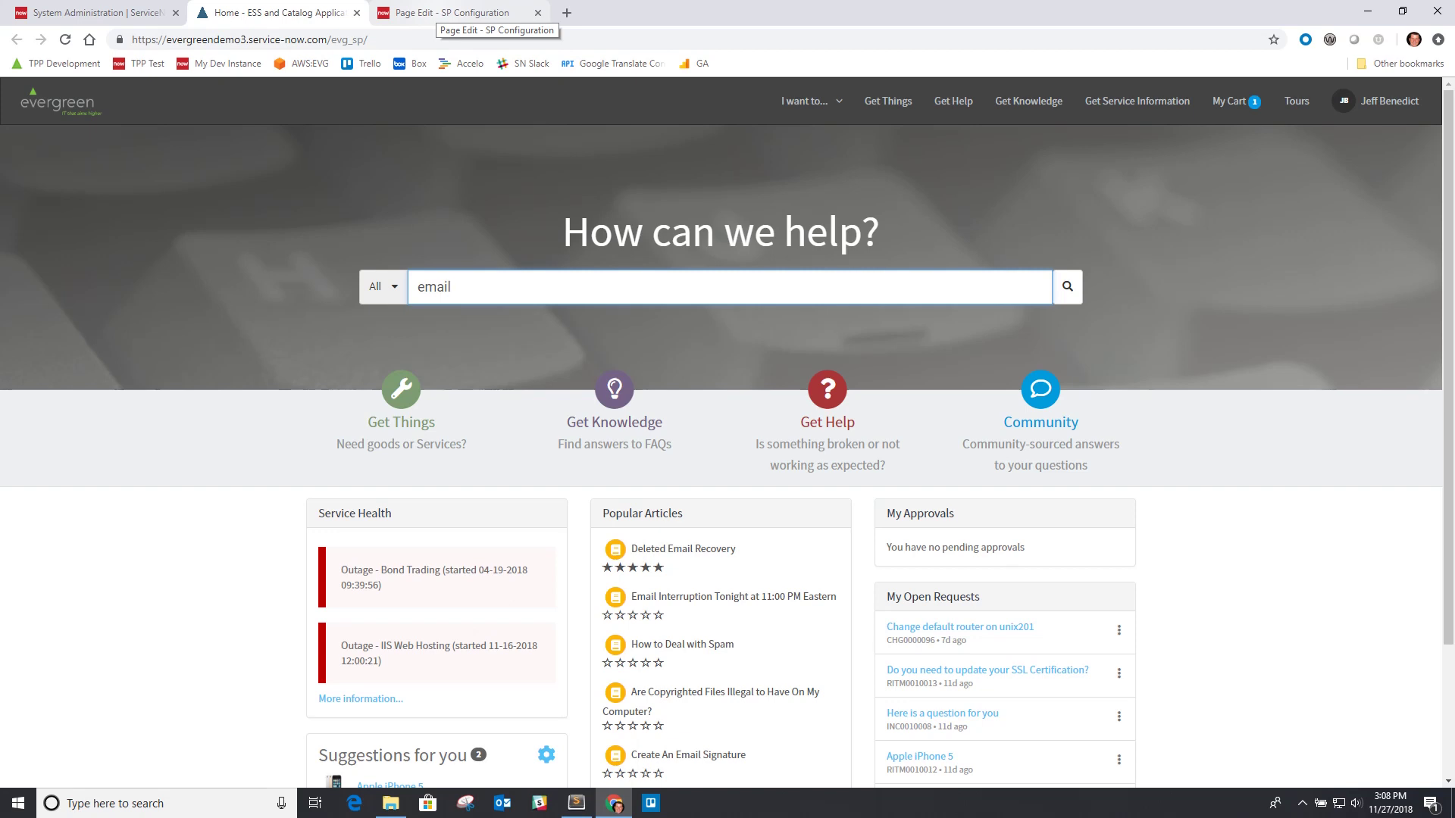
Set both use_typeahead and show_no_results to true in the search instance's JSON options and save.
click(453, 13)
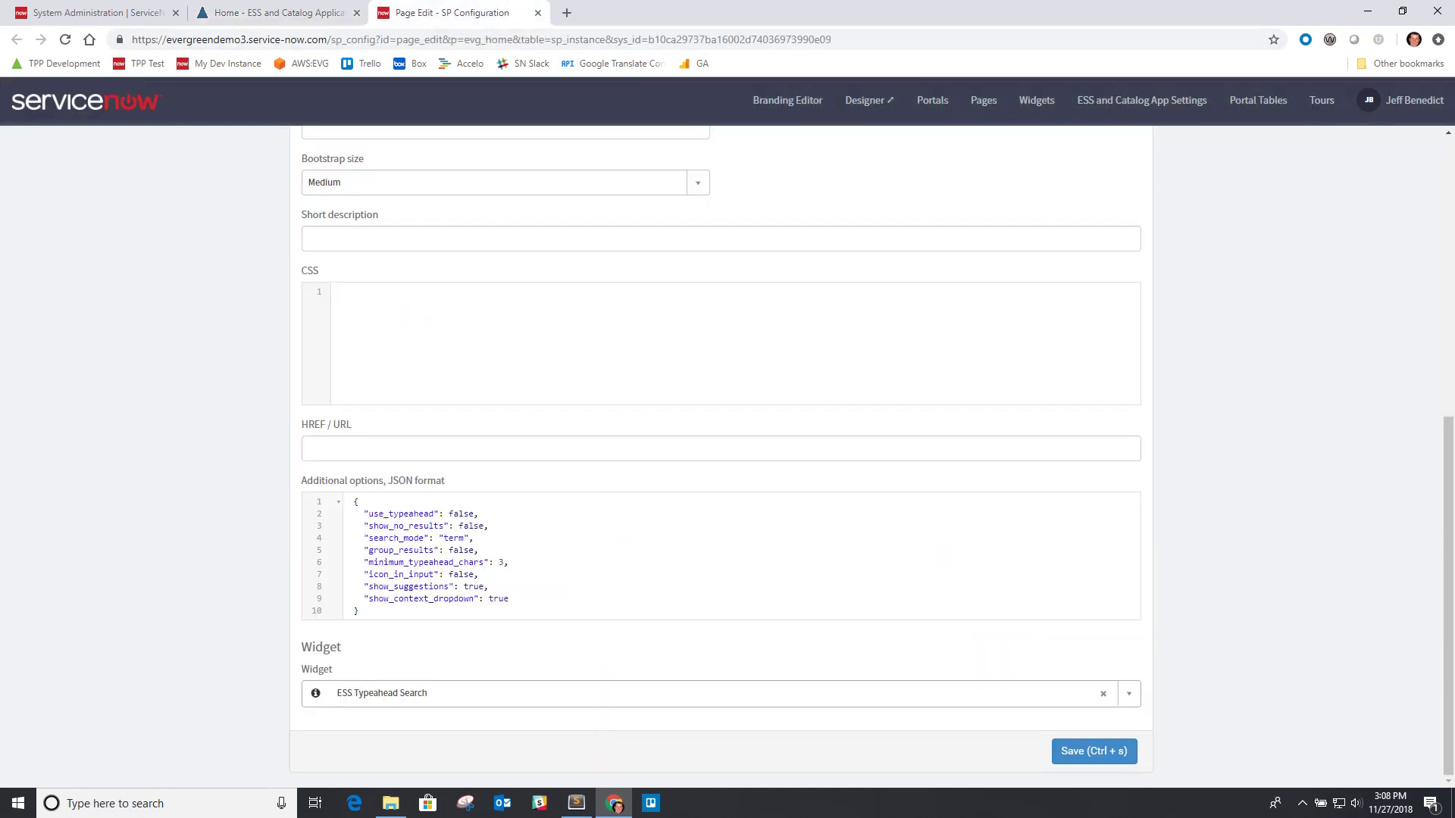
double_click(452, 514)
text(true)
double_click(470, 525)
text(true)
key(ctrl+s)
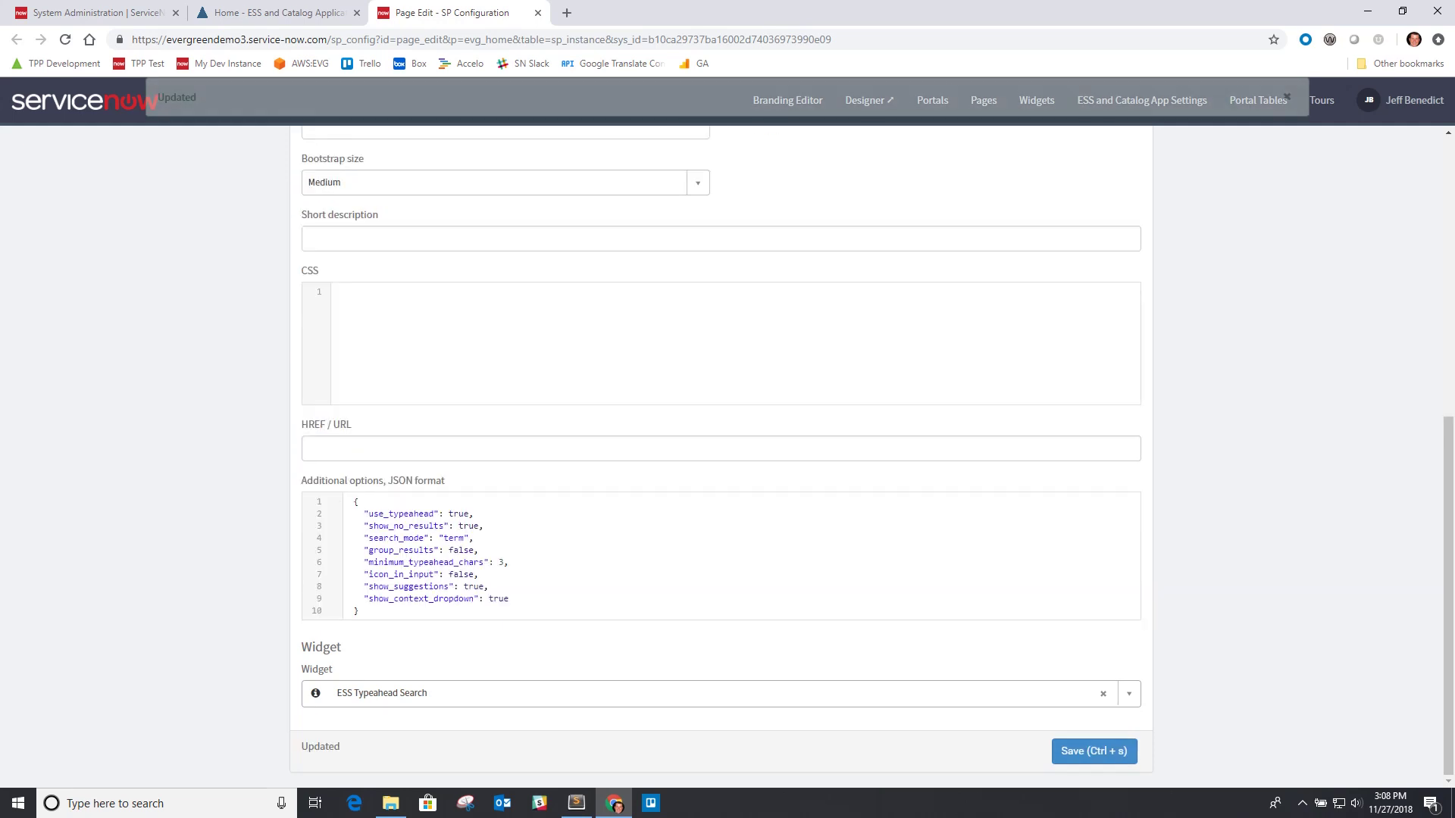
Reload the portal home page and test the no-results behaviour by entering "nothing" in the search box.
click(274, 12)
key(F5)
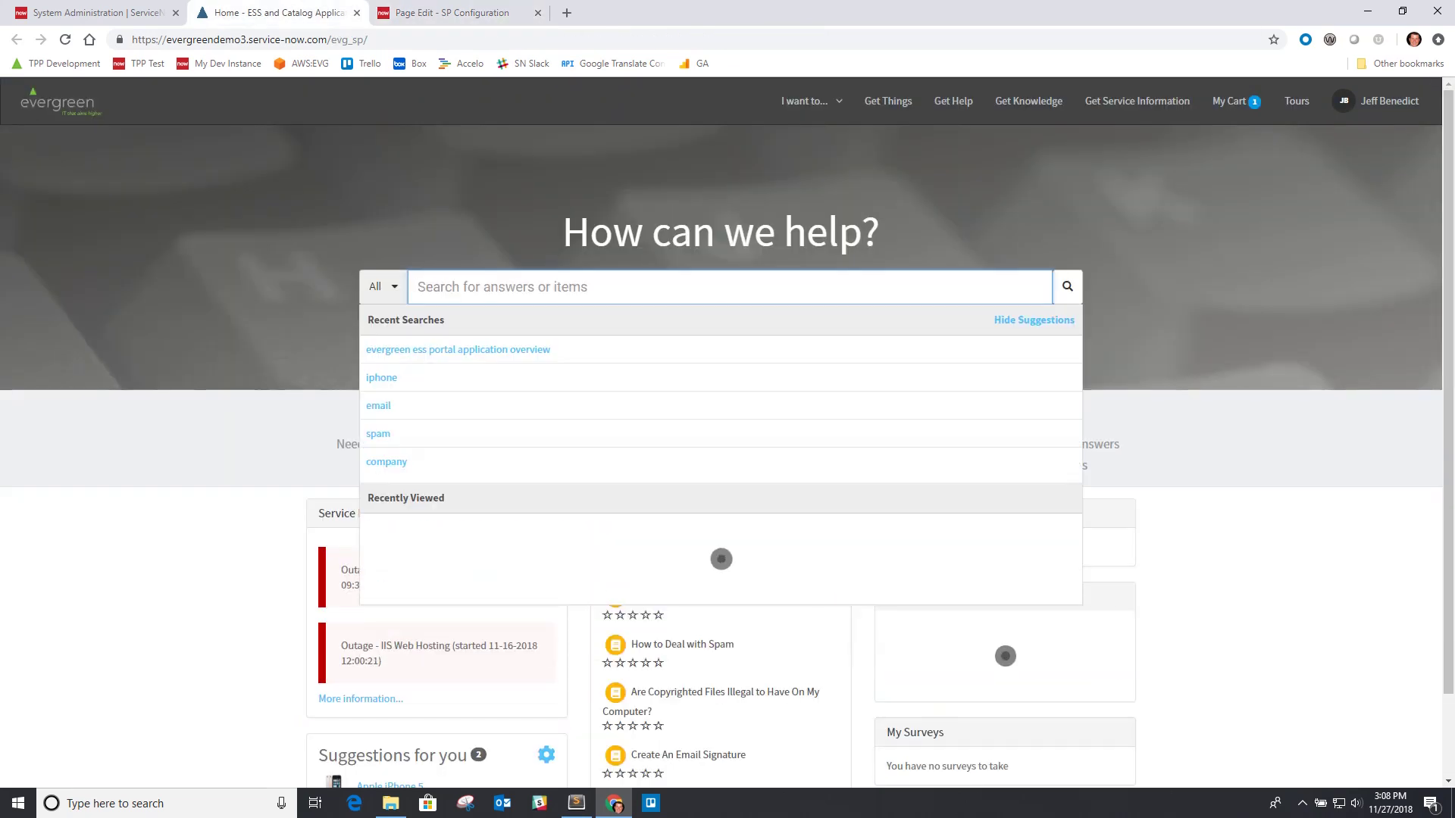
text(nothing)
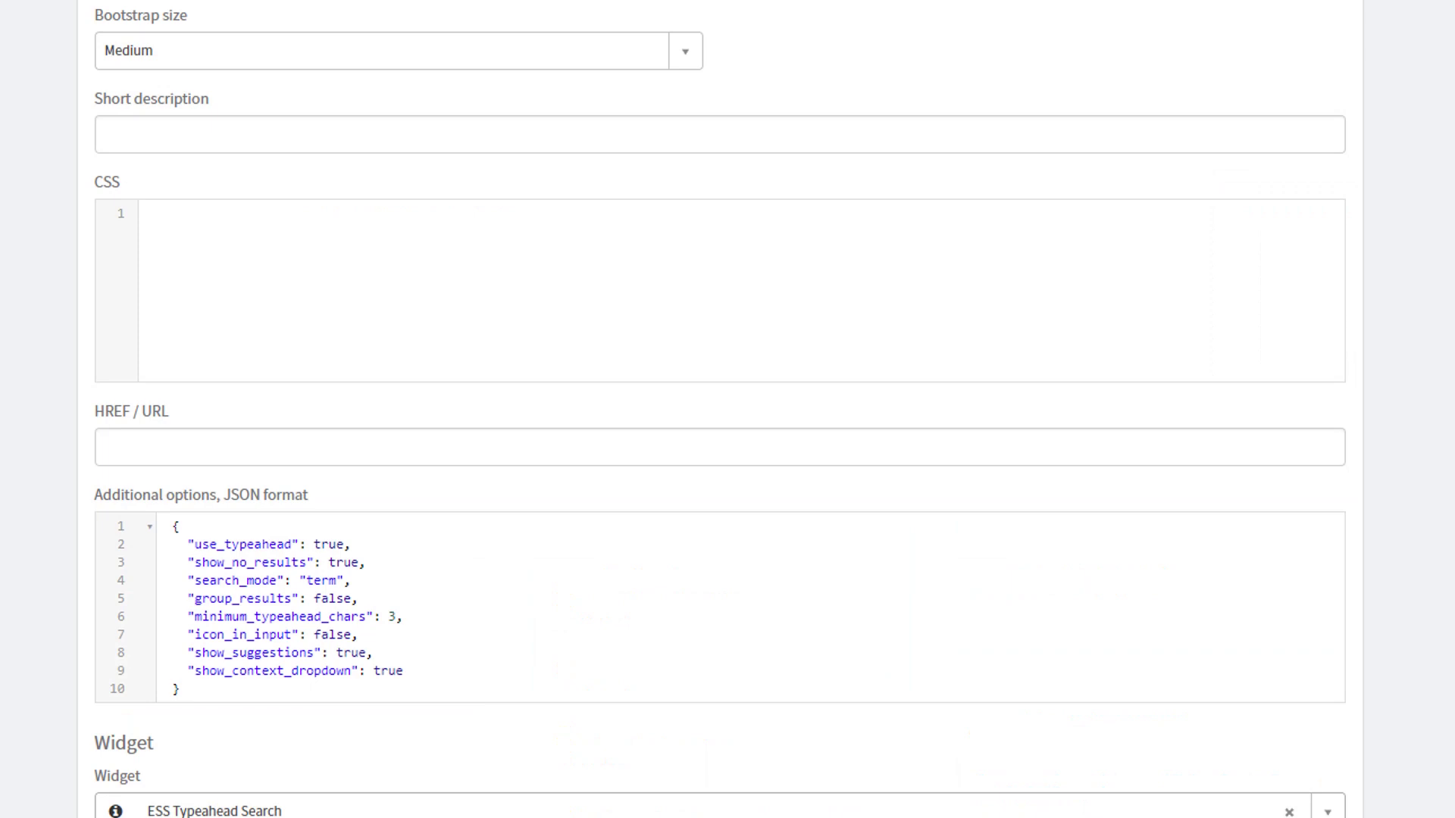
Set show_no_results to false in the search instance's JSON options and try "i wan" in the portal search.
double_click(343, 562)
text(false)
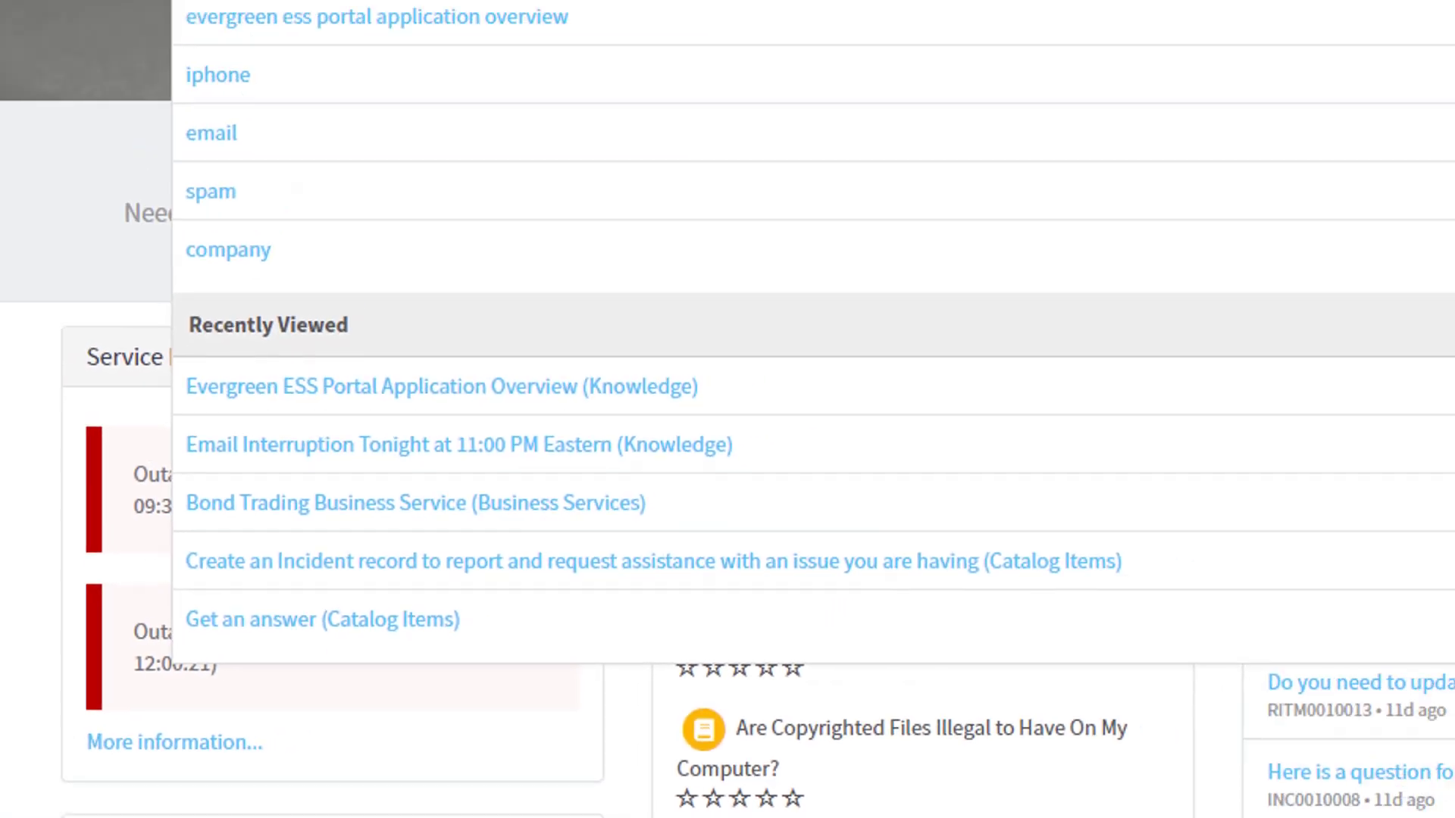
text(i wan)
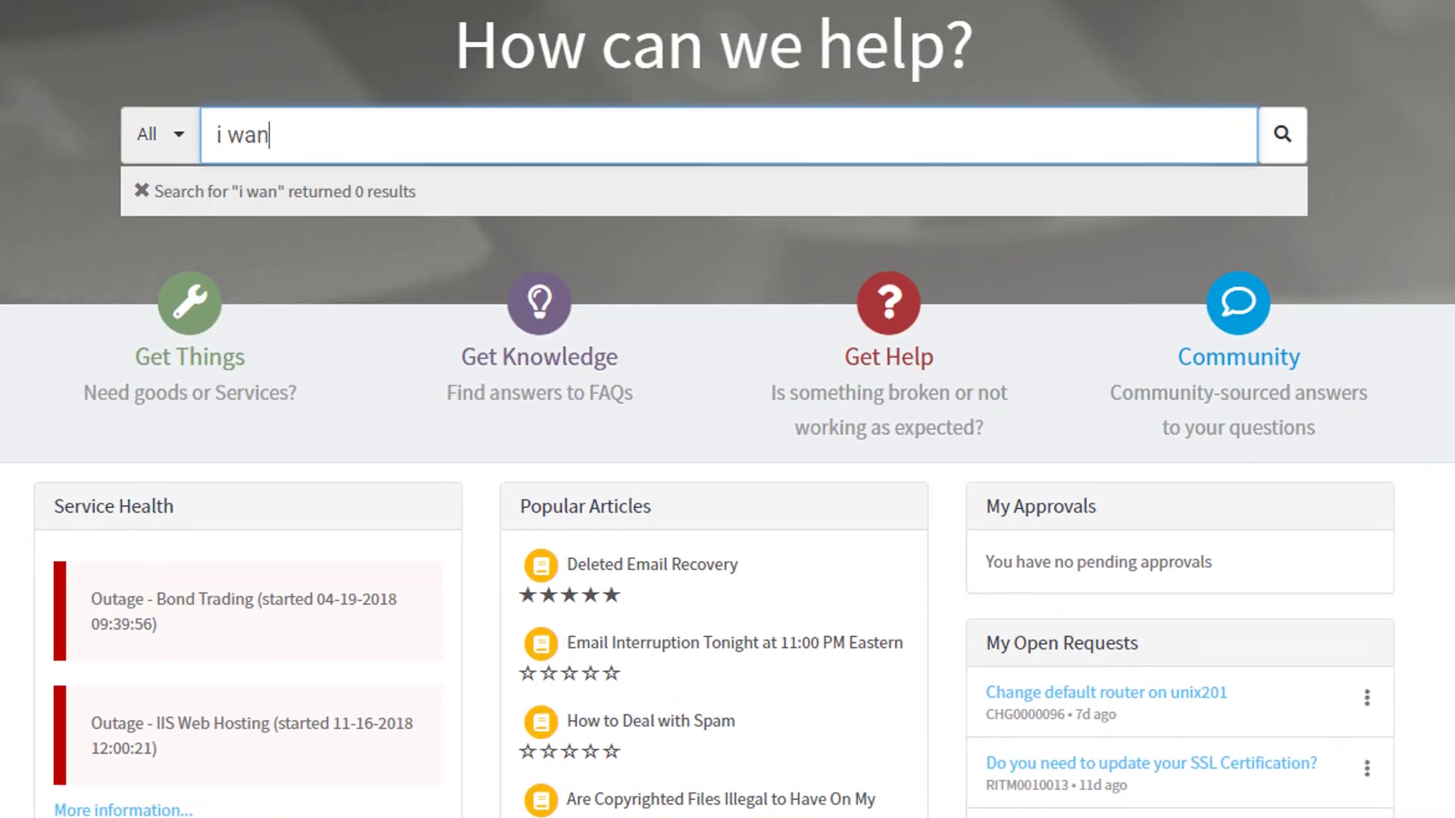
Replace the search text with "email" and run the search to view the full results page.
key(BackSpace)
key(BackSpace)
key(BackSpace)
key(BackSpace)
key(BackSpace)
text(email)
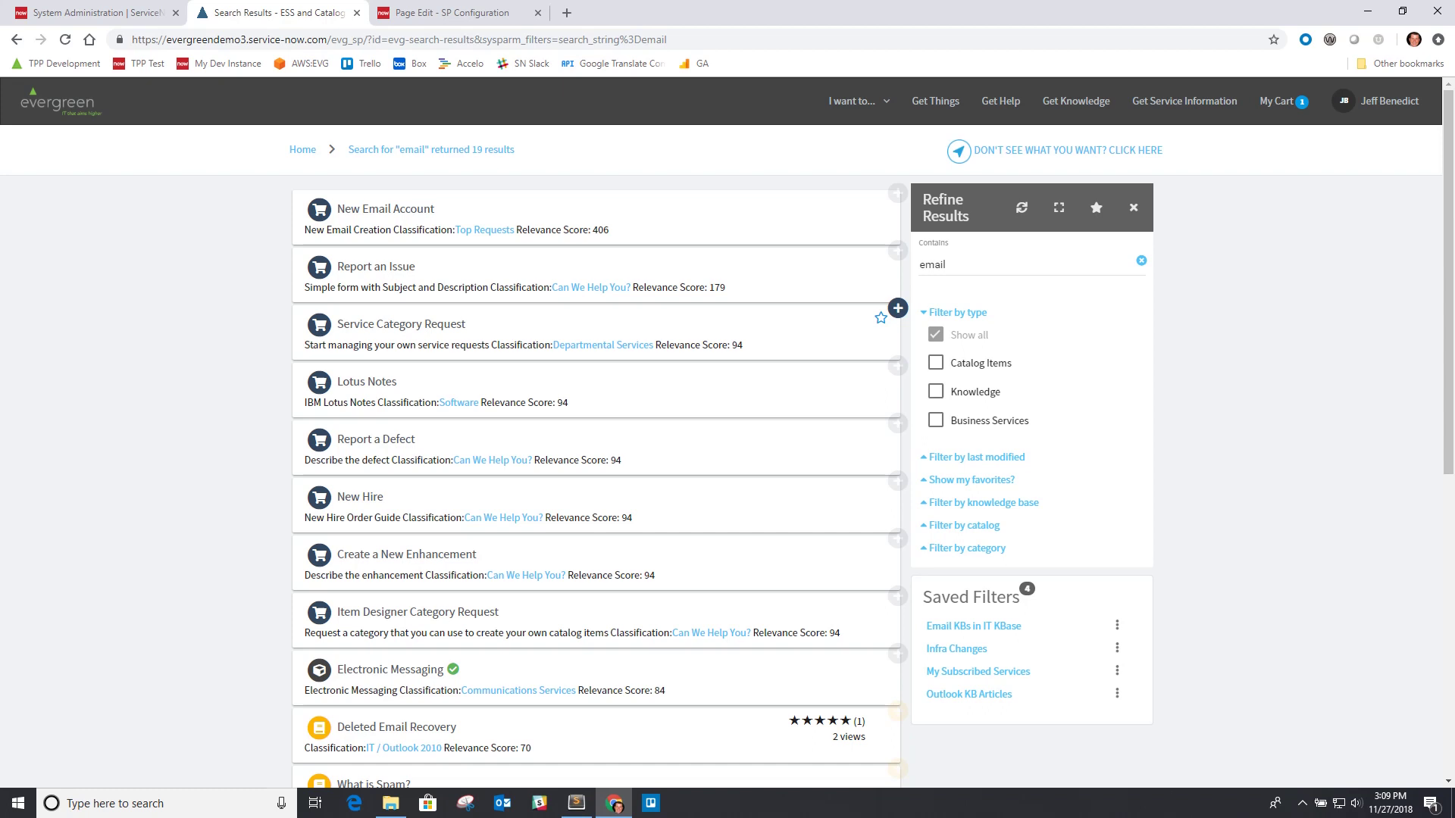
Set search_mode to "direct" in the search instance's JSON options and save.
click(452, 12)
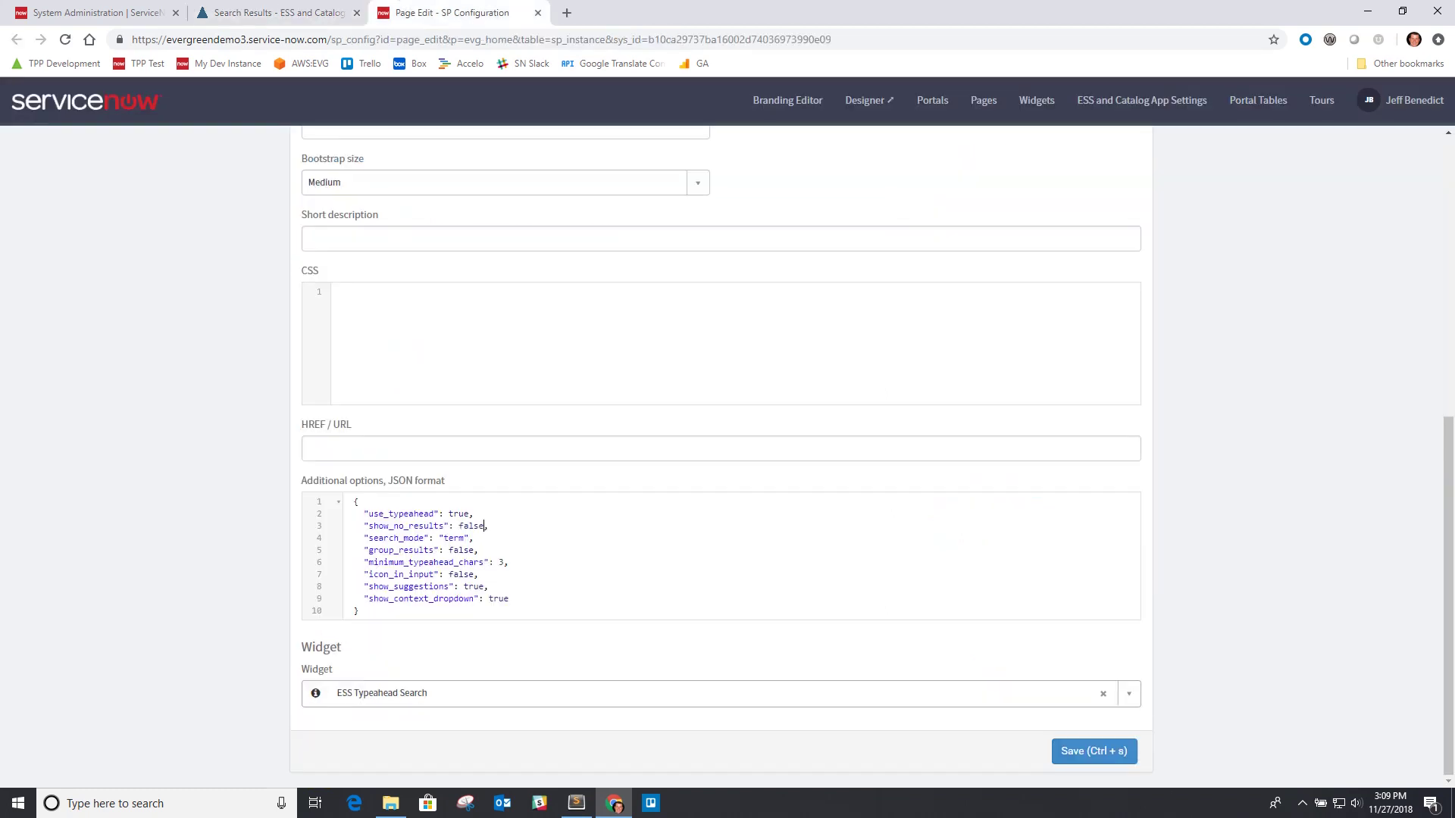
double_click(453, 538)
text(direct)
key(ctrl+s)
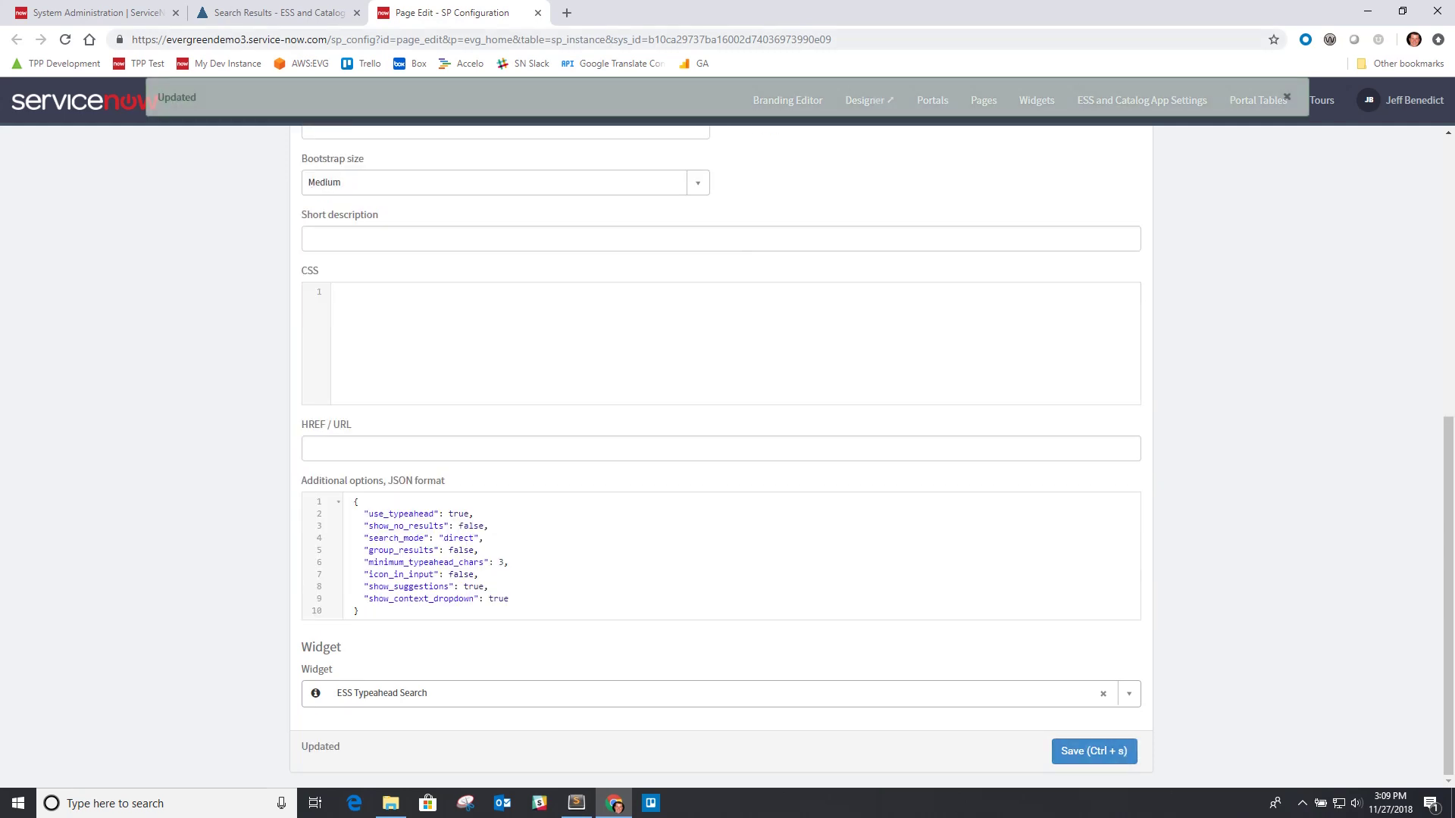
Test the direct search mode from the portal home page with the terms "email" and "vpn".
key(ctrl+shift+Tab)
text(email)
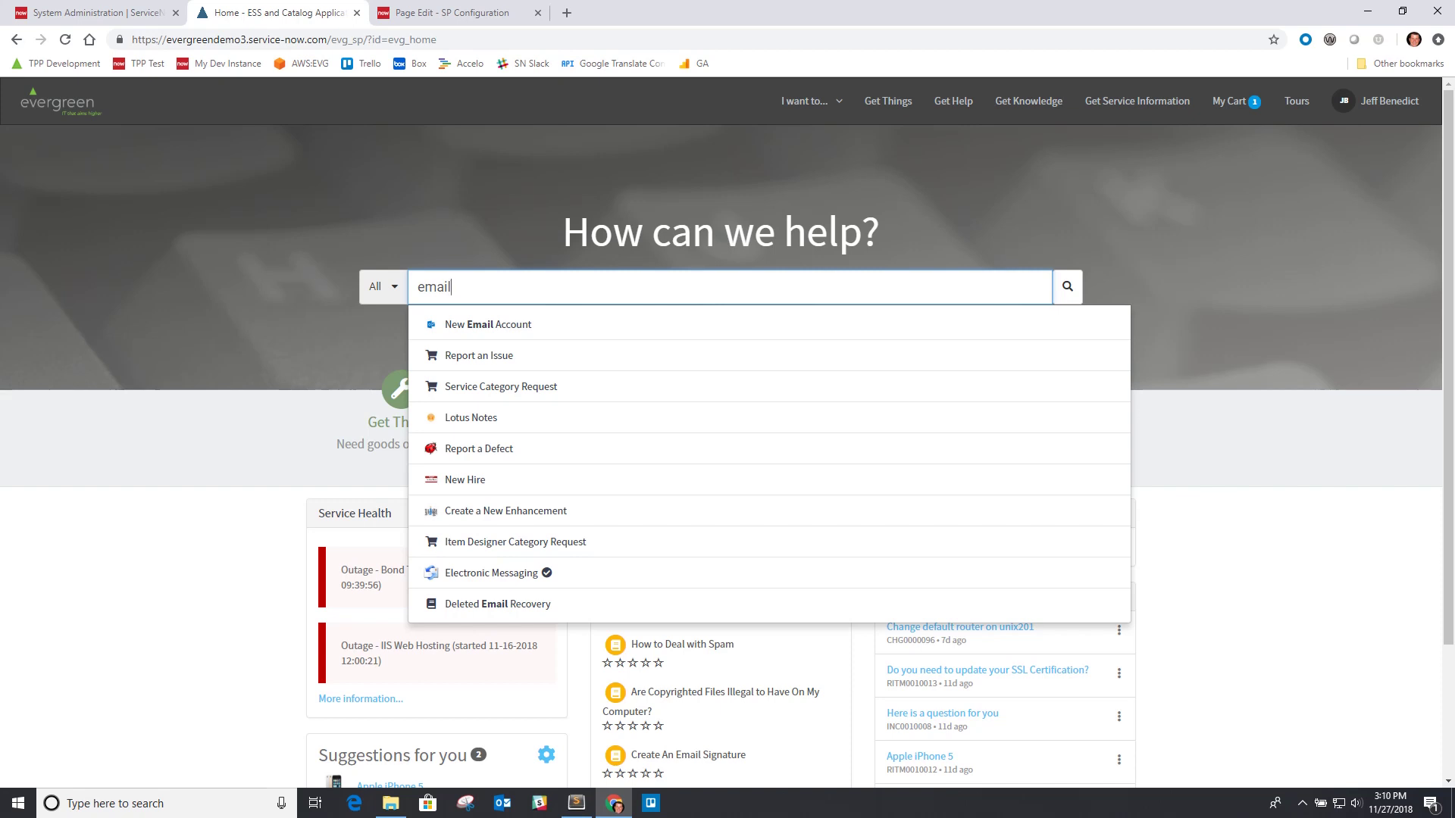
key(ctrl+a)
text(vpn)
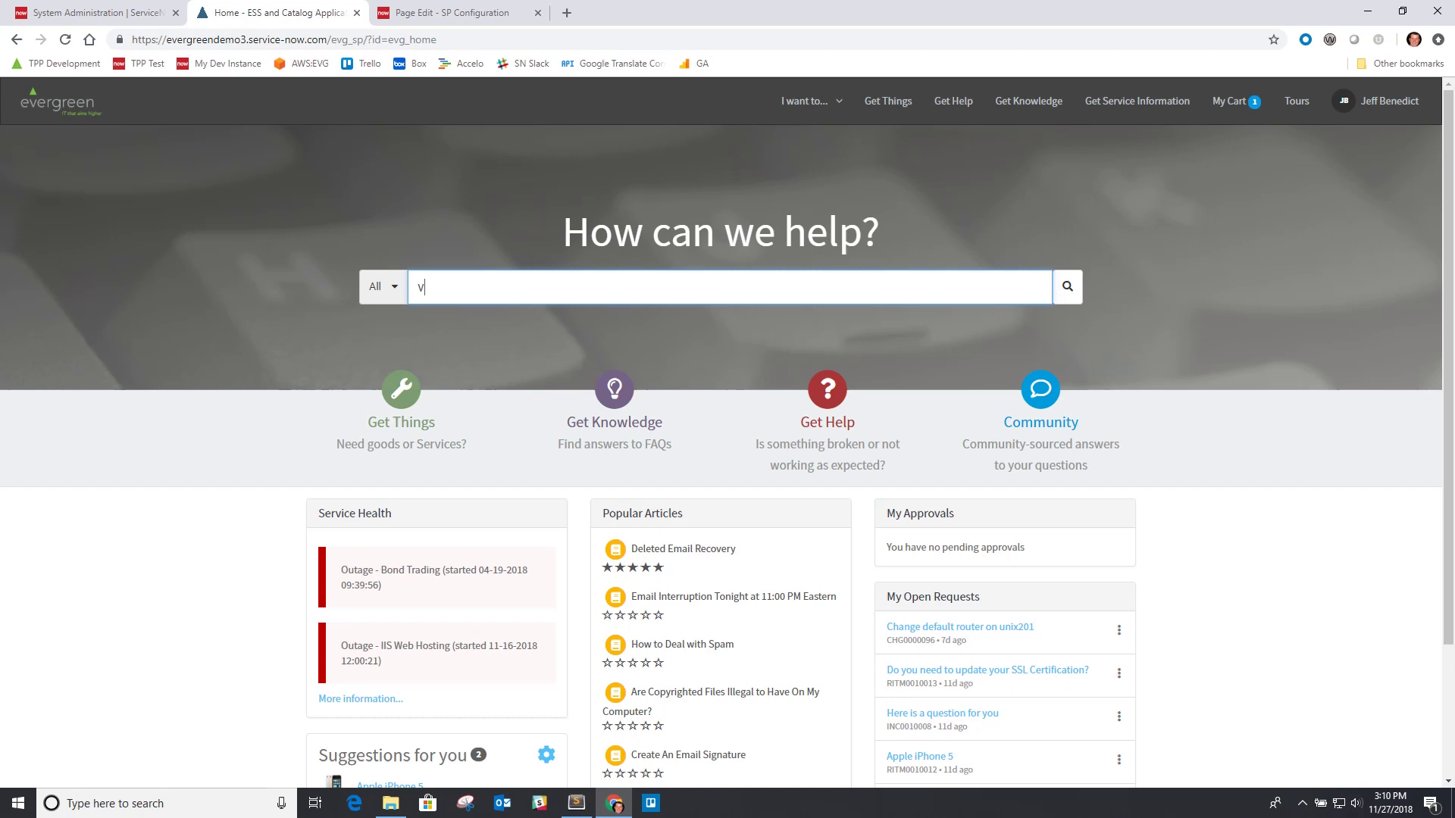
Search for "bond", open the Bond Trading service directly from the typeahead list, and return to the home page.
key(BackSpace)
key(BackSpace)
key(BackSpace)
text(bond)
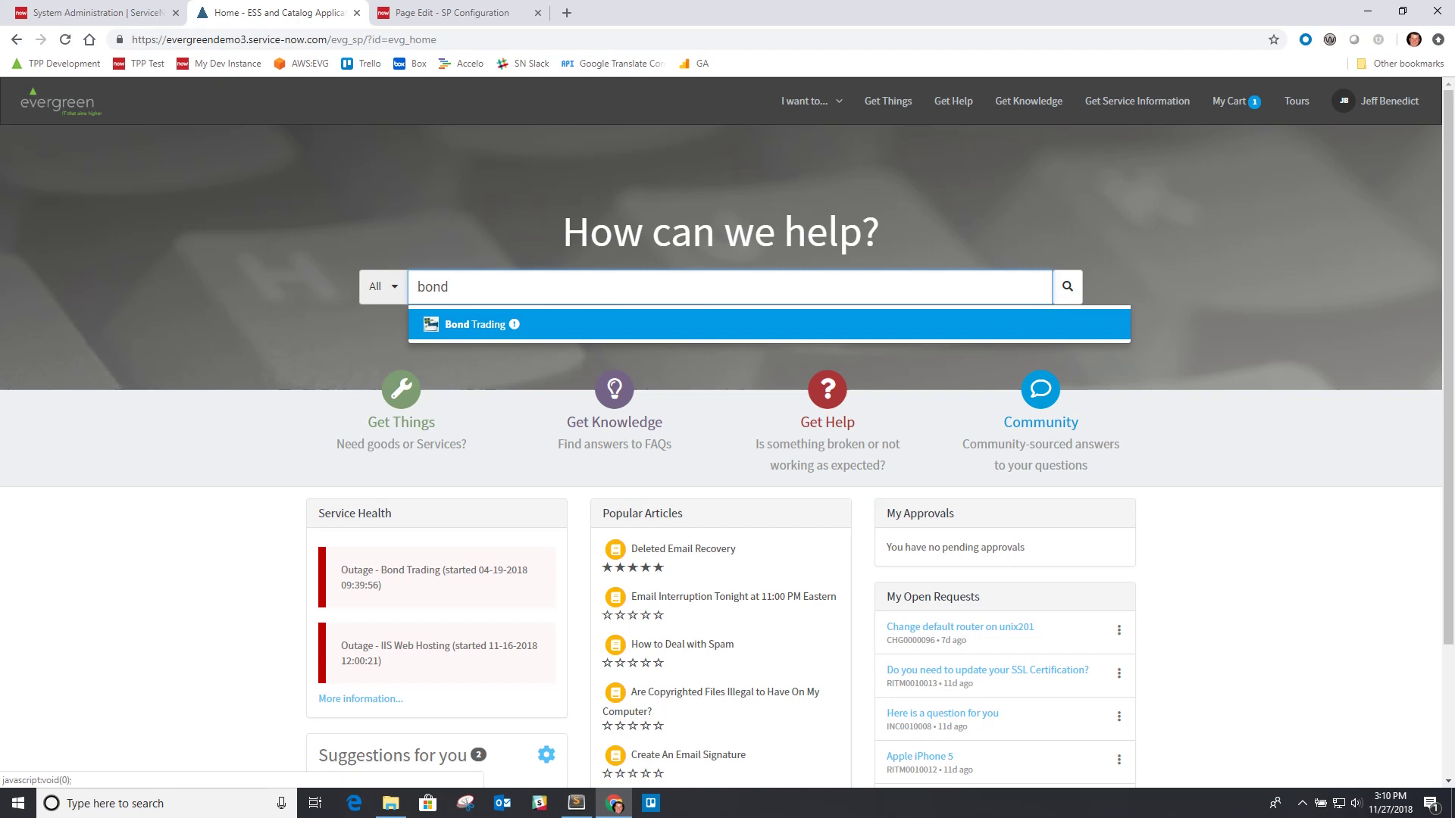
key(Return)
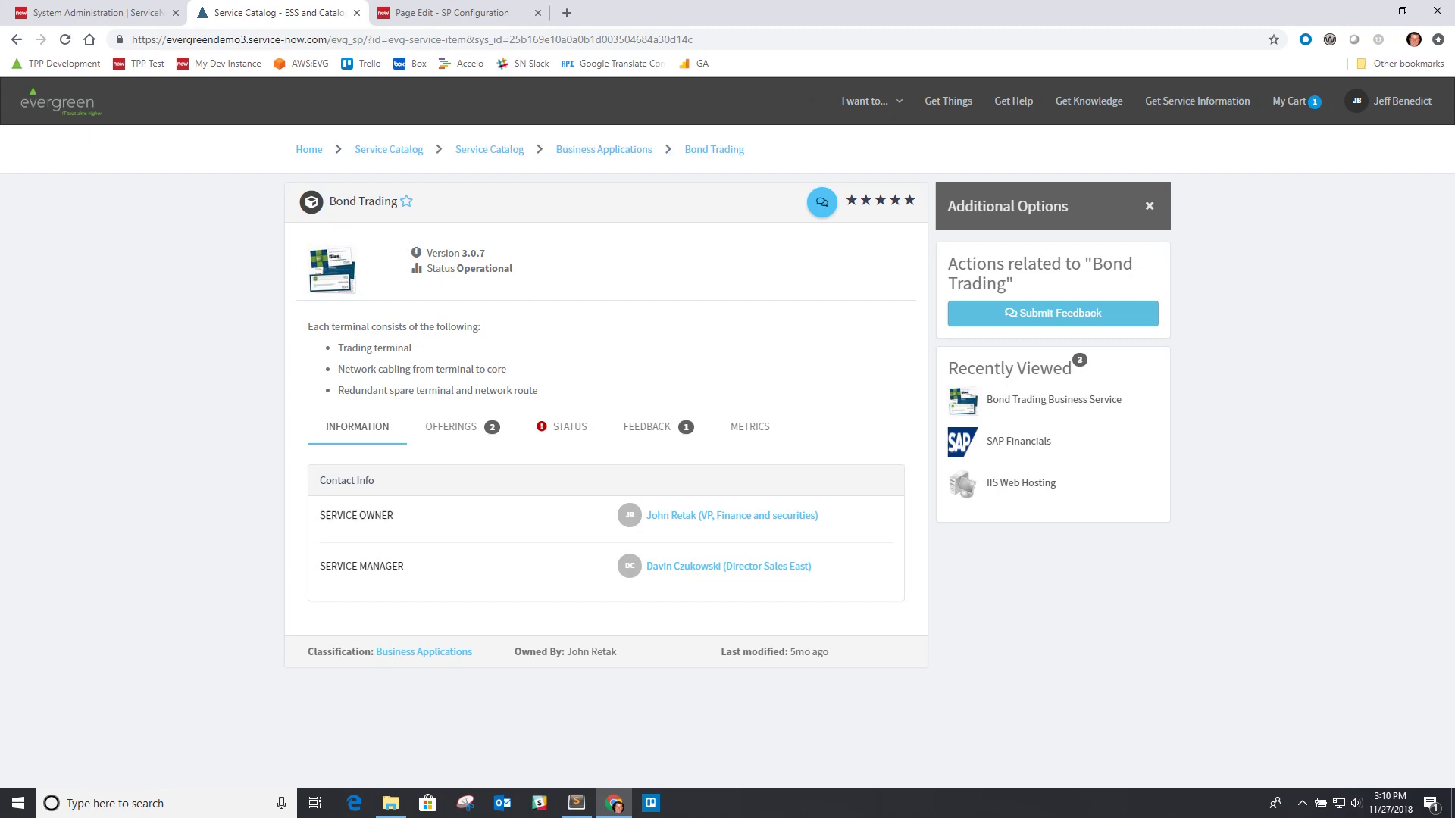
click(308, 149)
Set group_results to true in the search instance's JSON options and save.
click(452, 12)
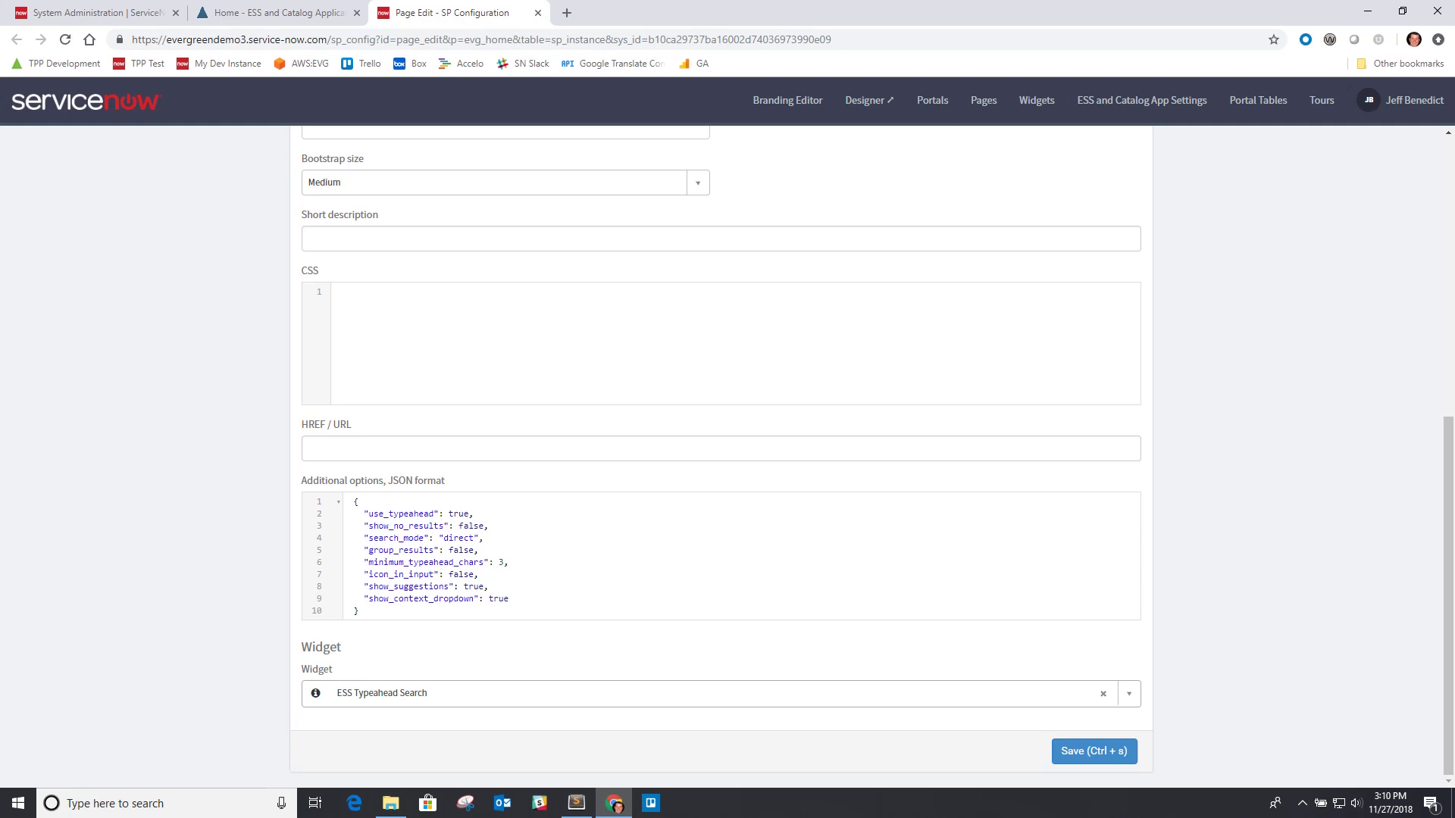
double_click(461, 551)
text(true)
key(ctrl+s)
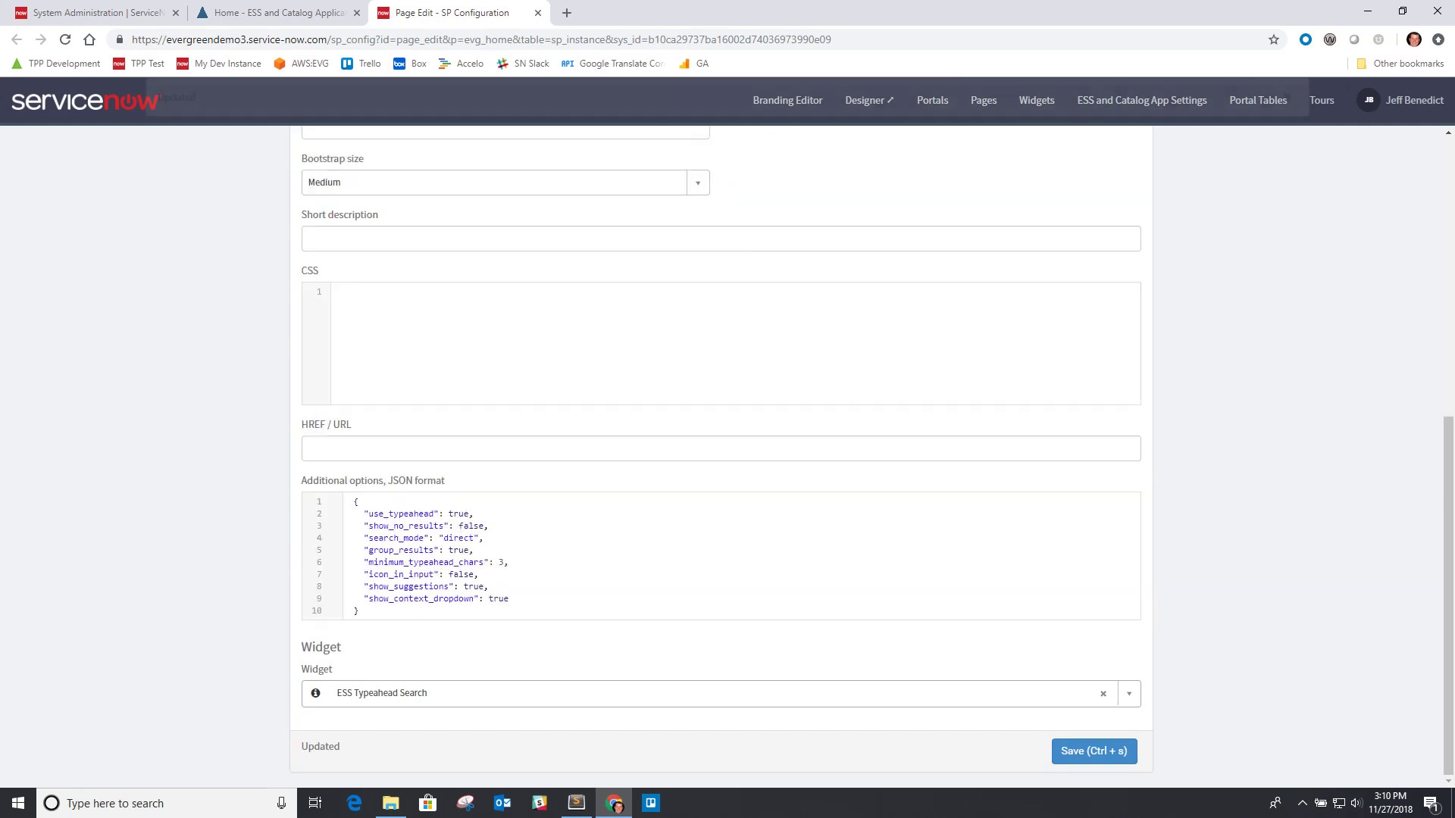
Test the grouped typeahead results on the portal home page with "email", "hosting" and "email" again.
key(ctrl+shift+Tab)
text(email)
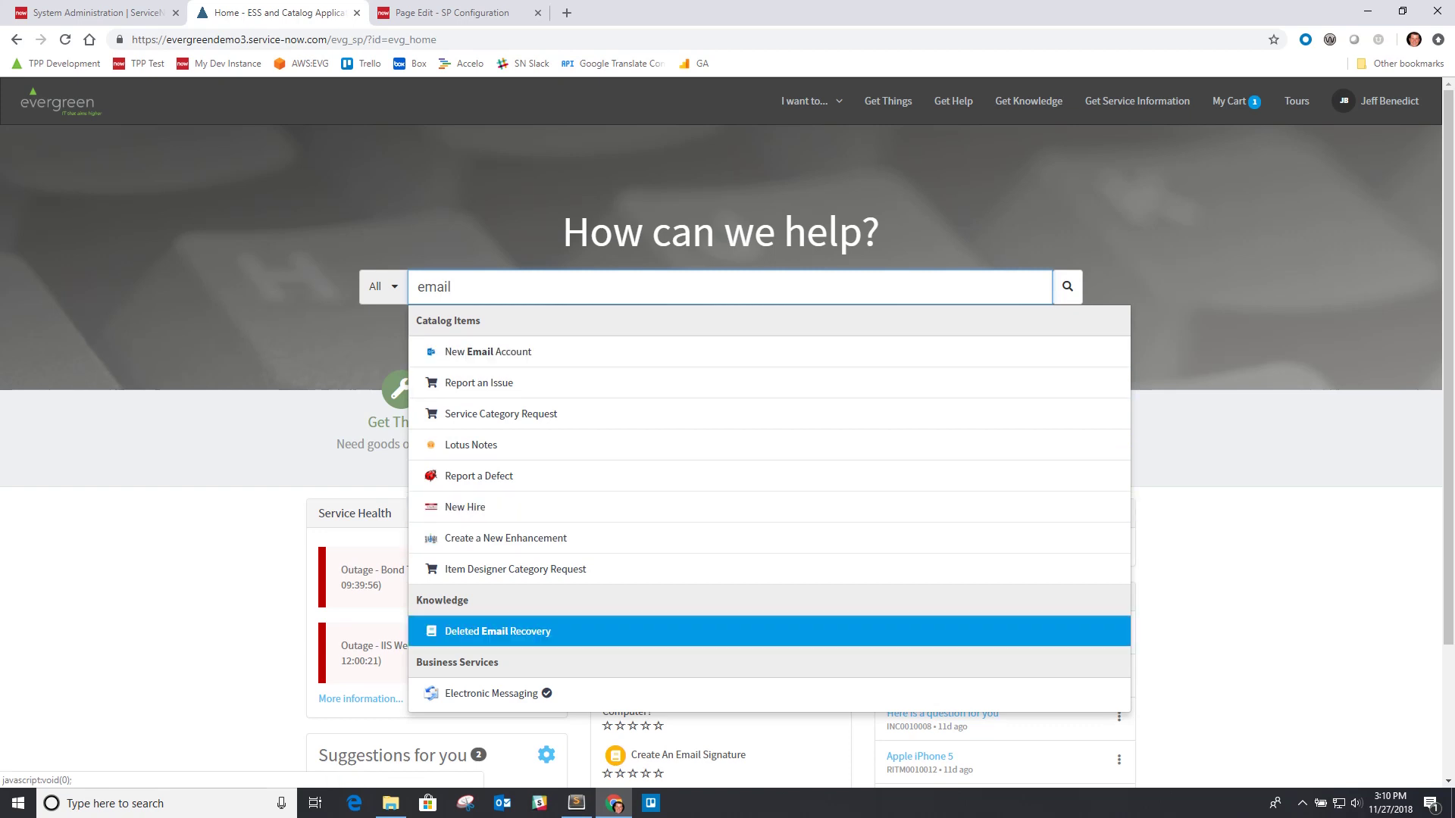
key(ctrl+a)
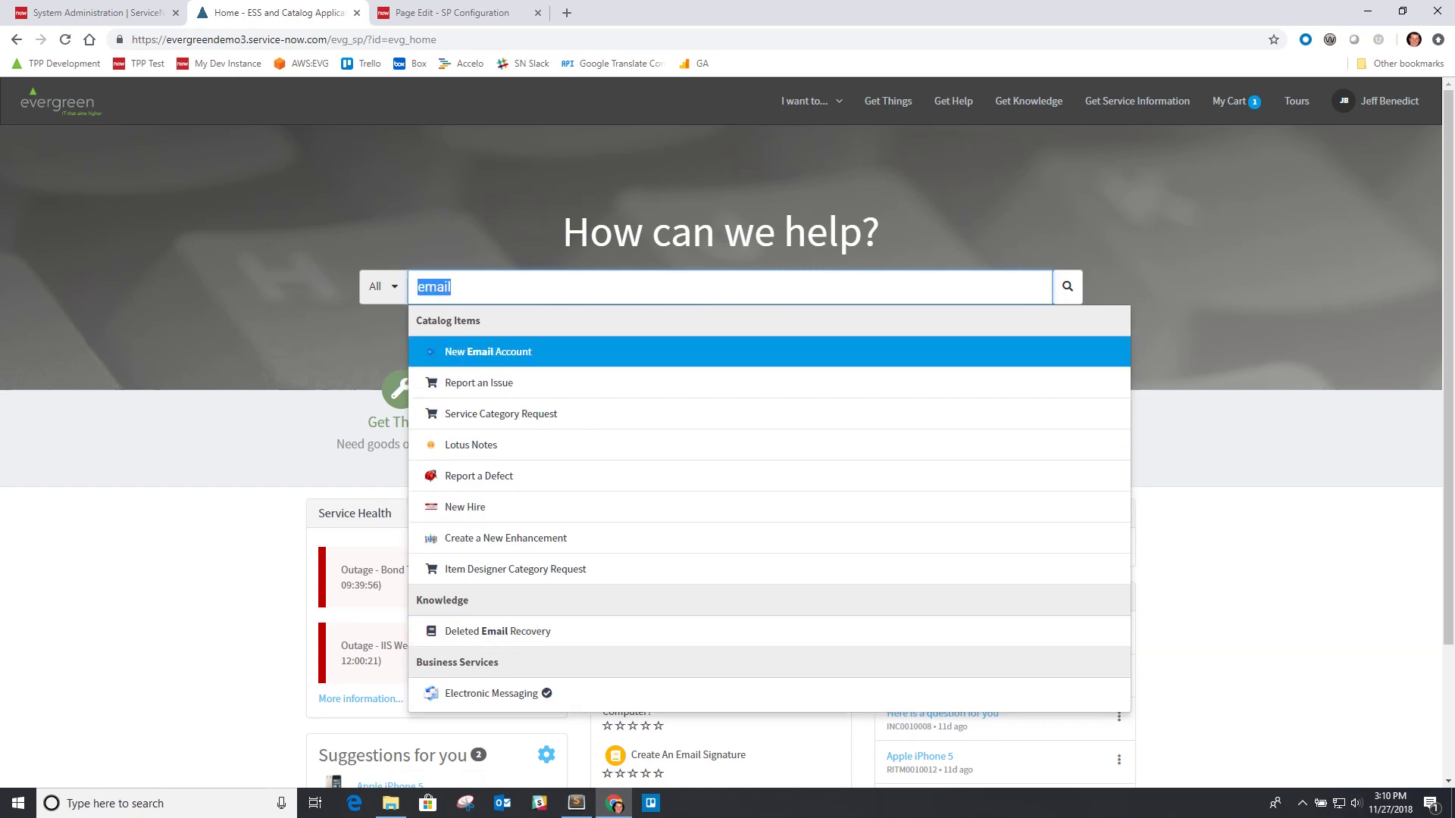
text(hosting)
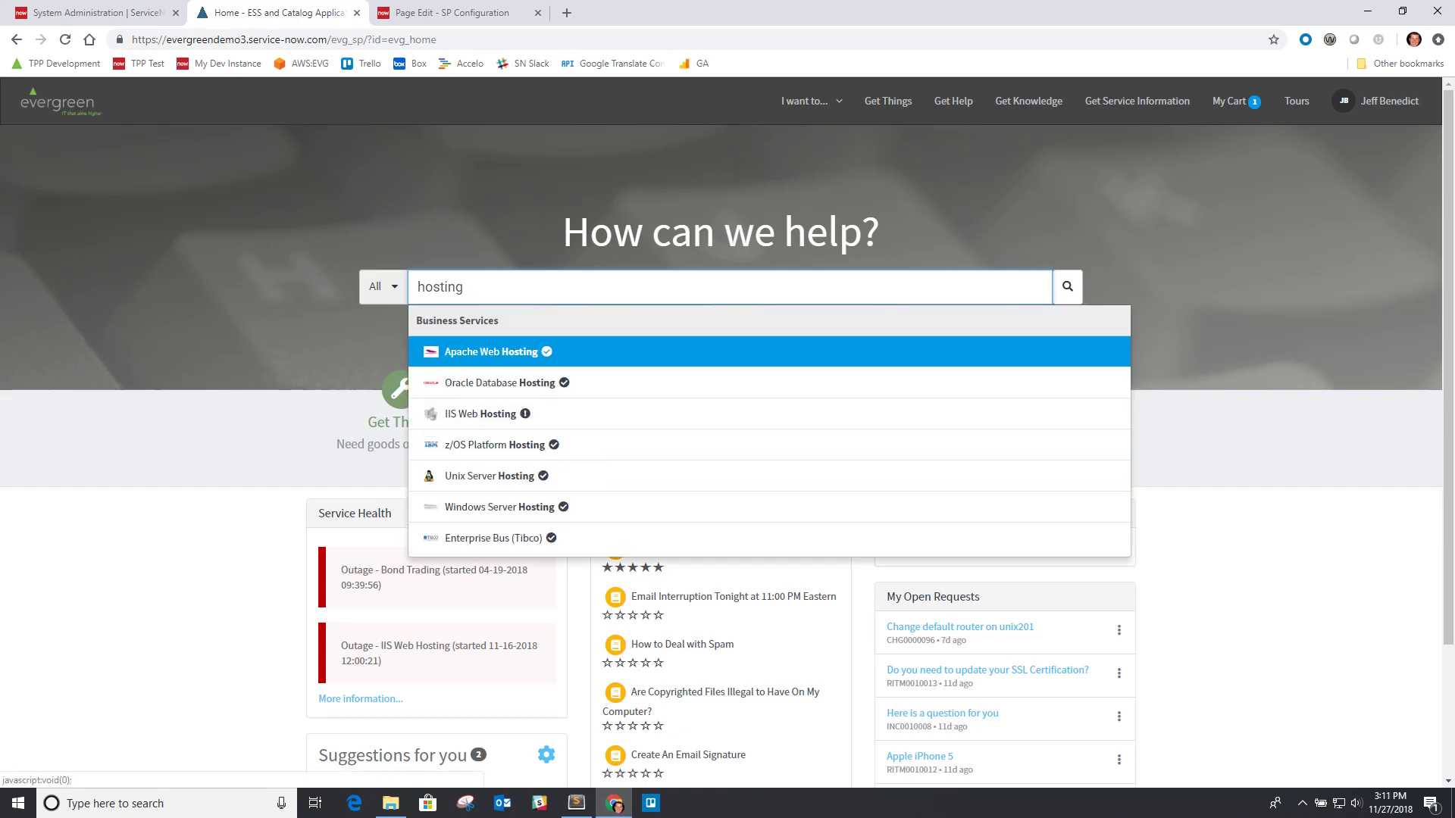
key(ctrl+a)
key(BackSpace)
text(email)
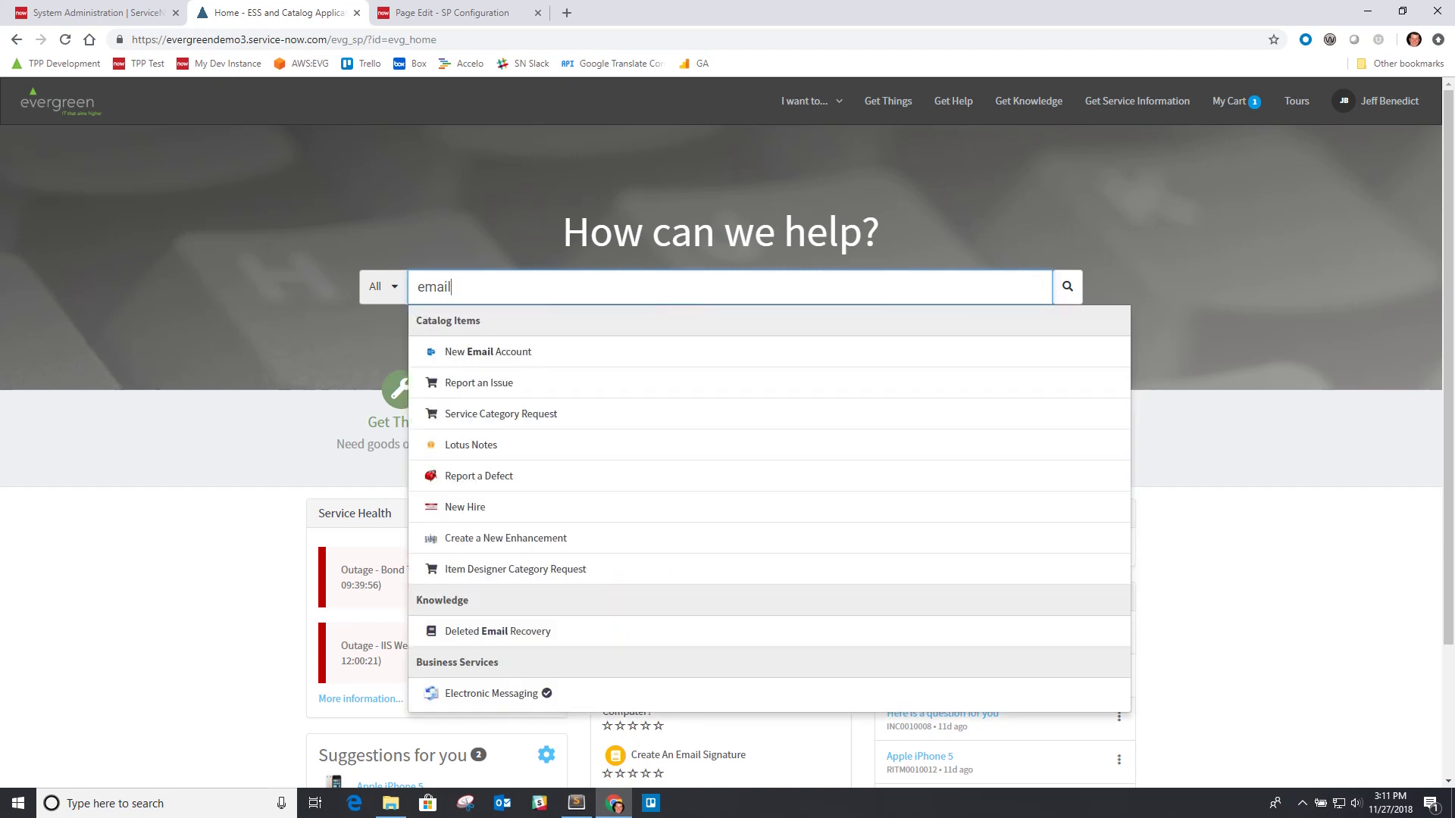
Check the search-context choices with the "email" results listed, close them, and return to the search field.
click(382, 286)
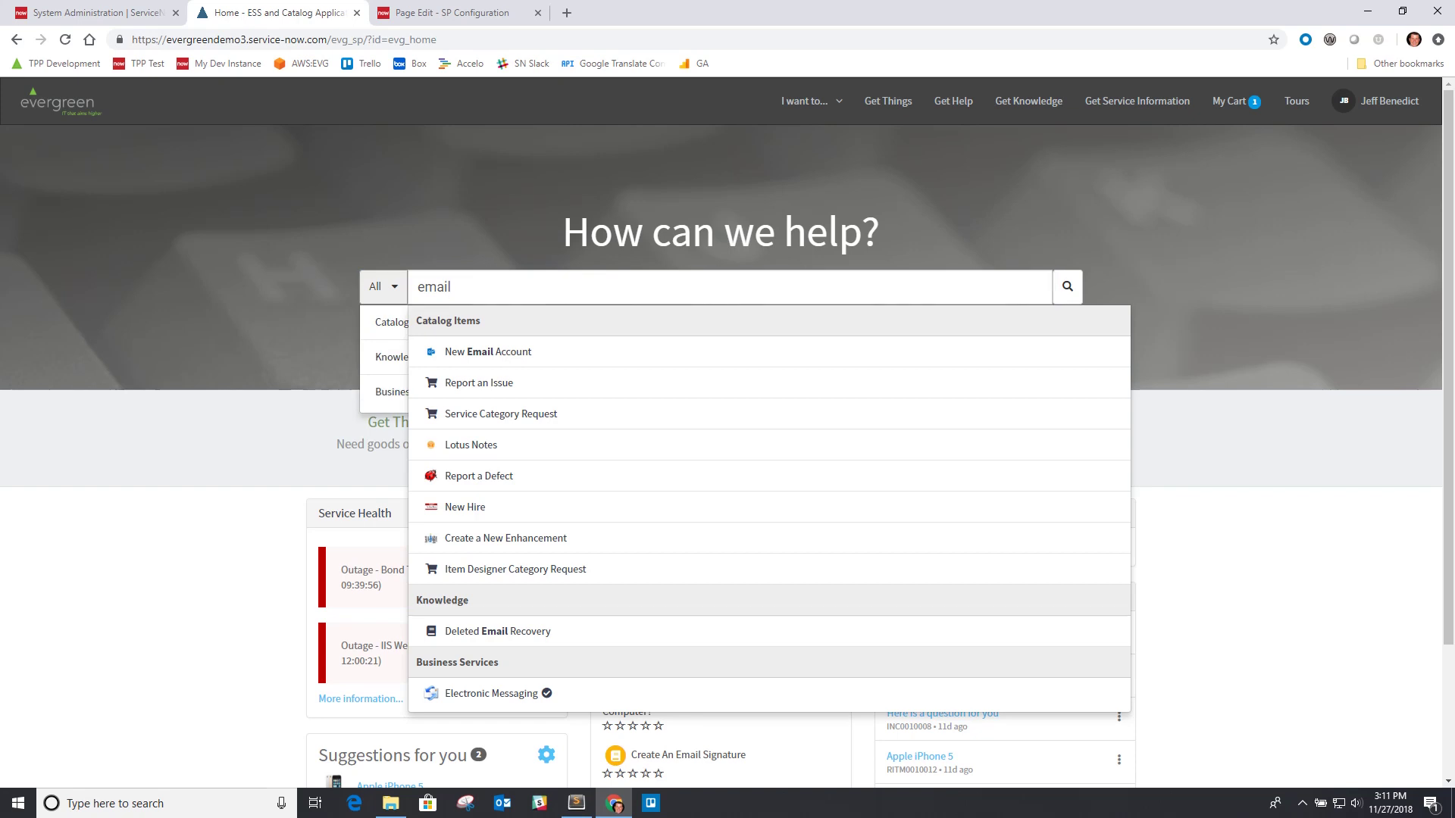
click(383, 286)
click(418, 286)
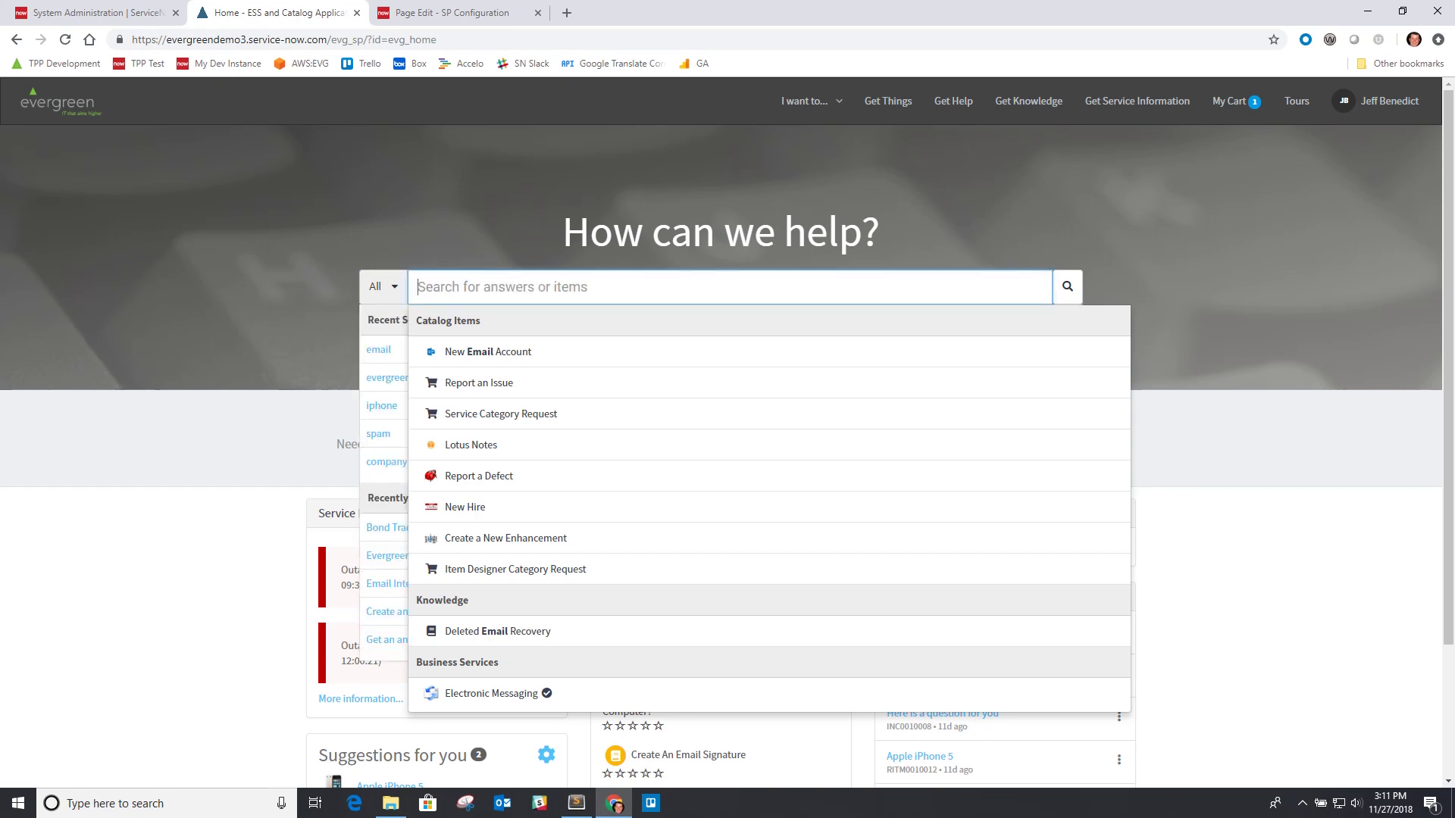
Restrict the portal search context to Knowledge and search for "email" to test the context filter.
click(382, 286)
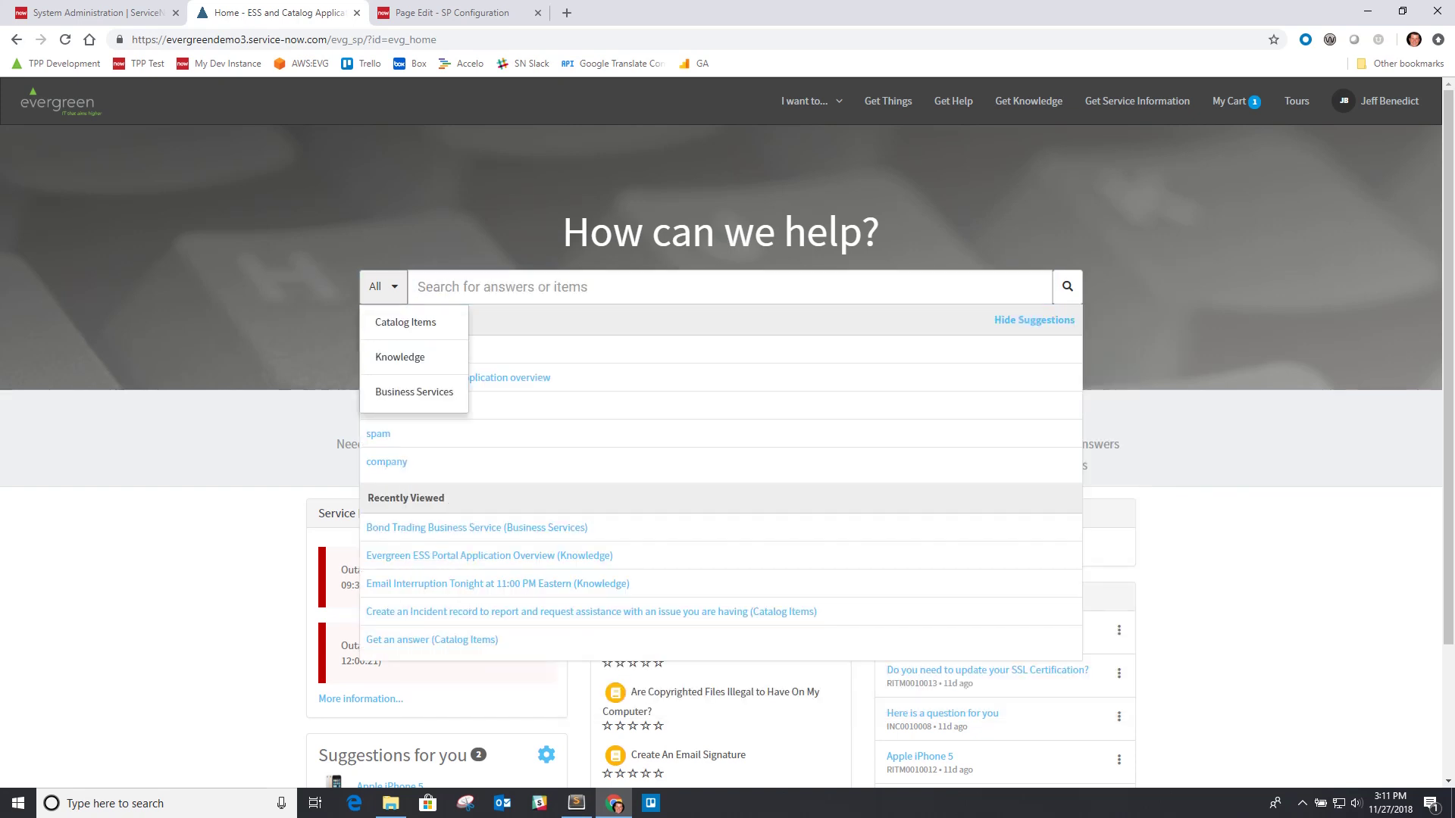
click(383, 286)
click(1033, 319)
click(382, 286)
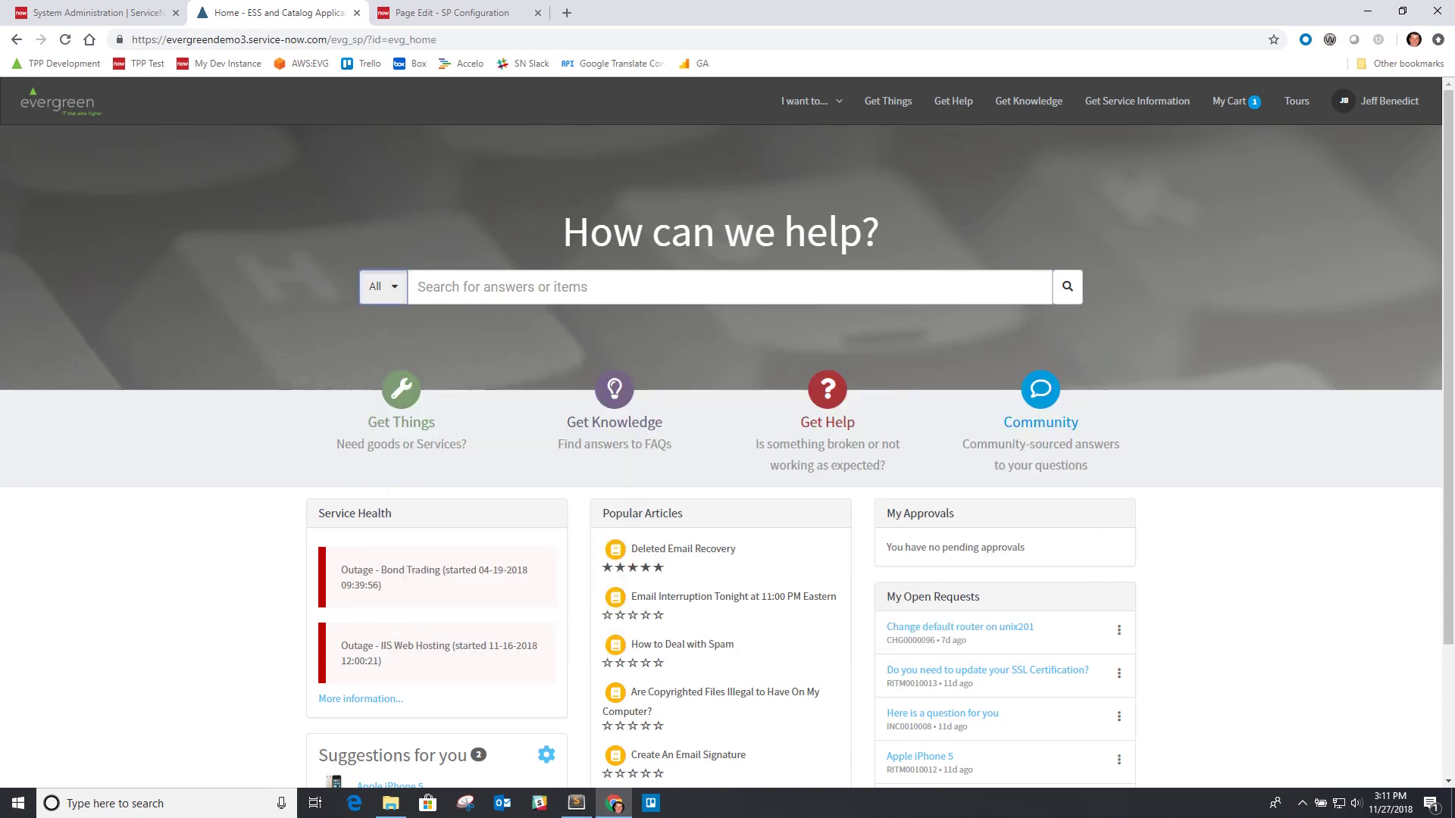
click(399, 356)
click(458, 286)
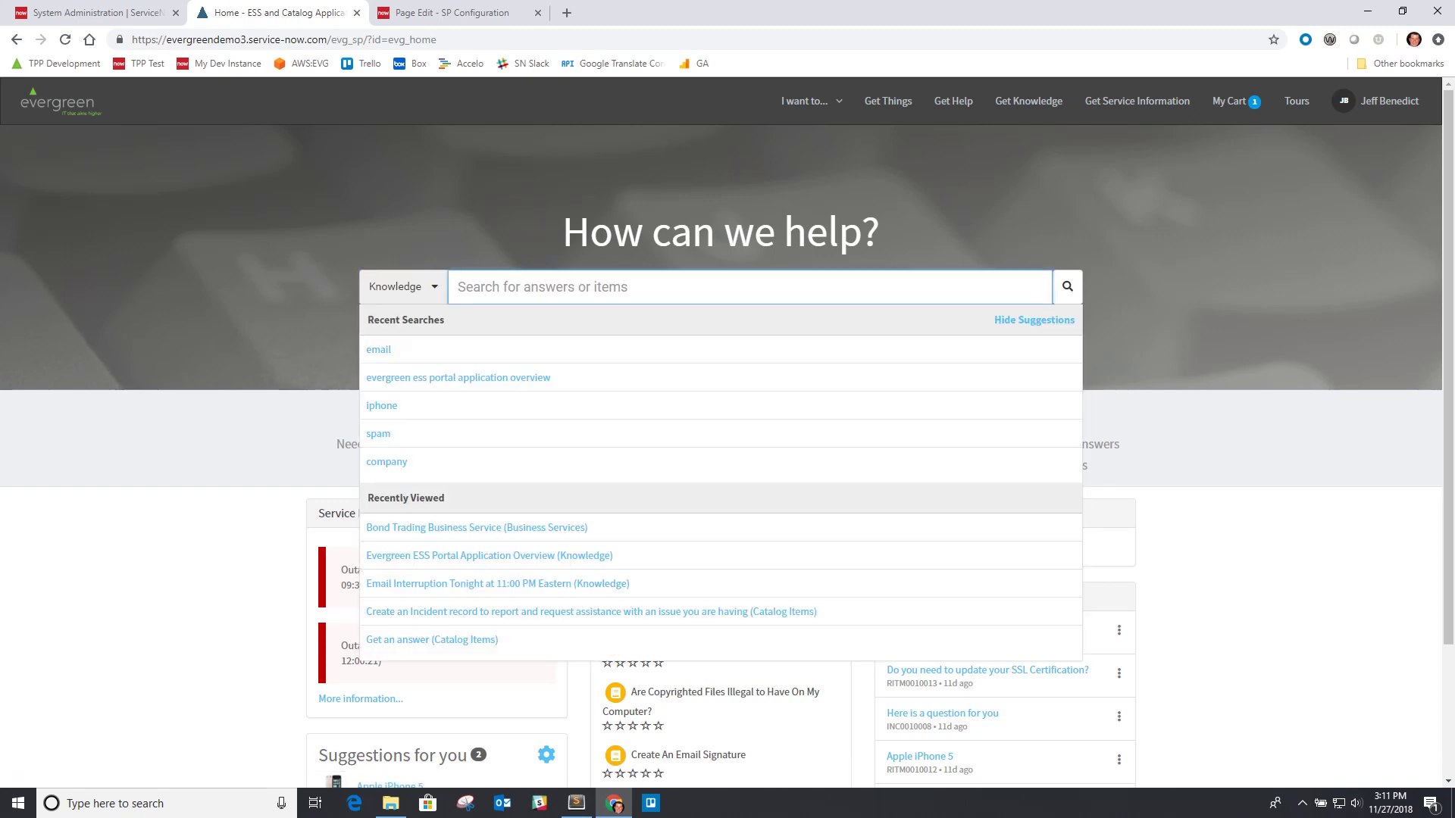
text(email)
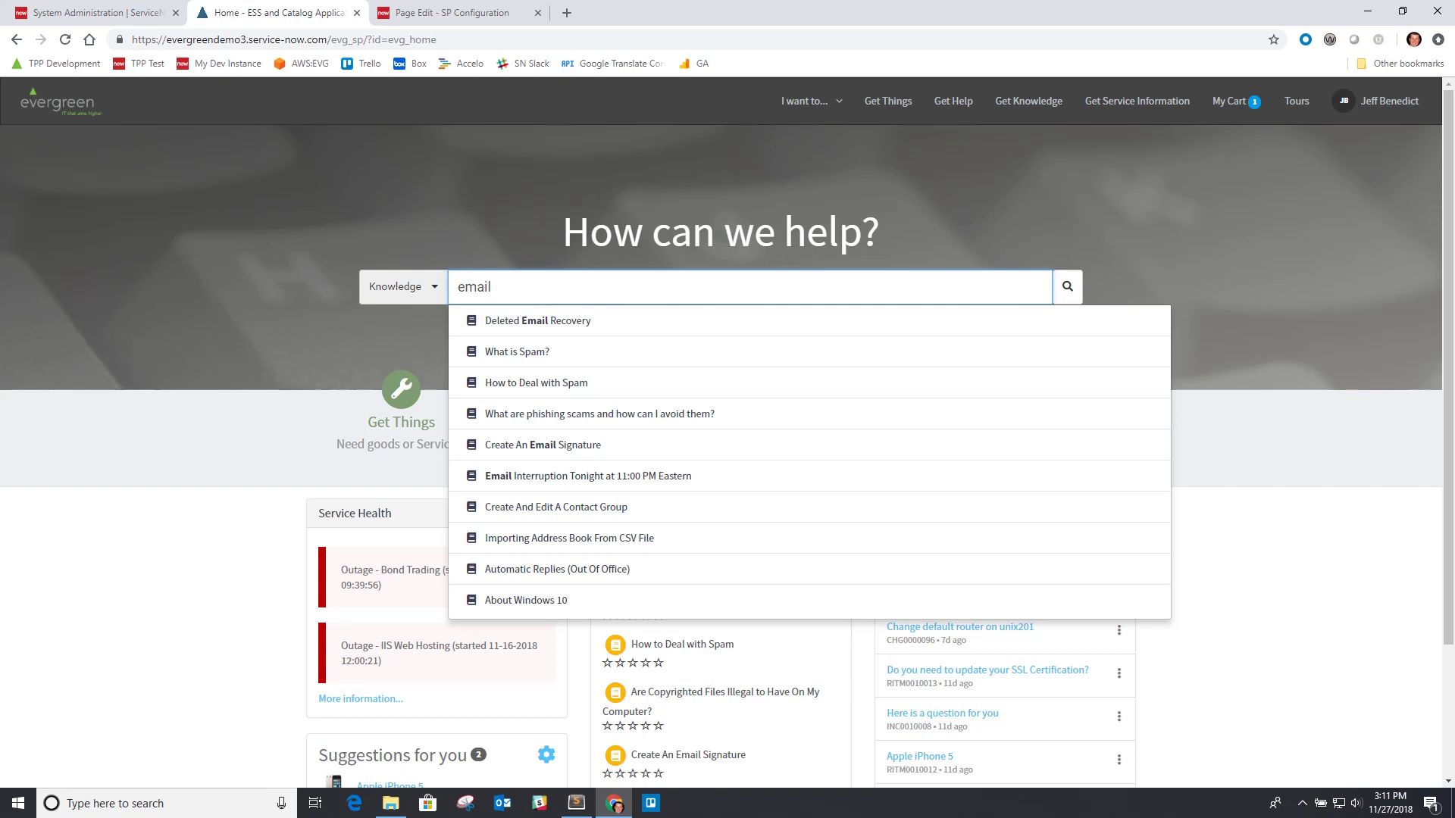
Examine the minimum_typeahead_chars option in the search instance's JSON options and test shortening the search term on the portal.
click(452, 12)
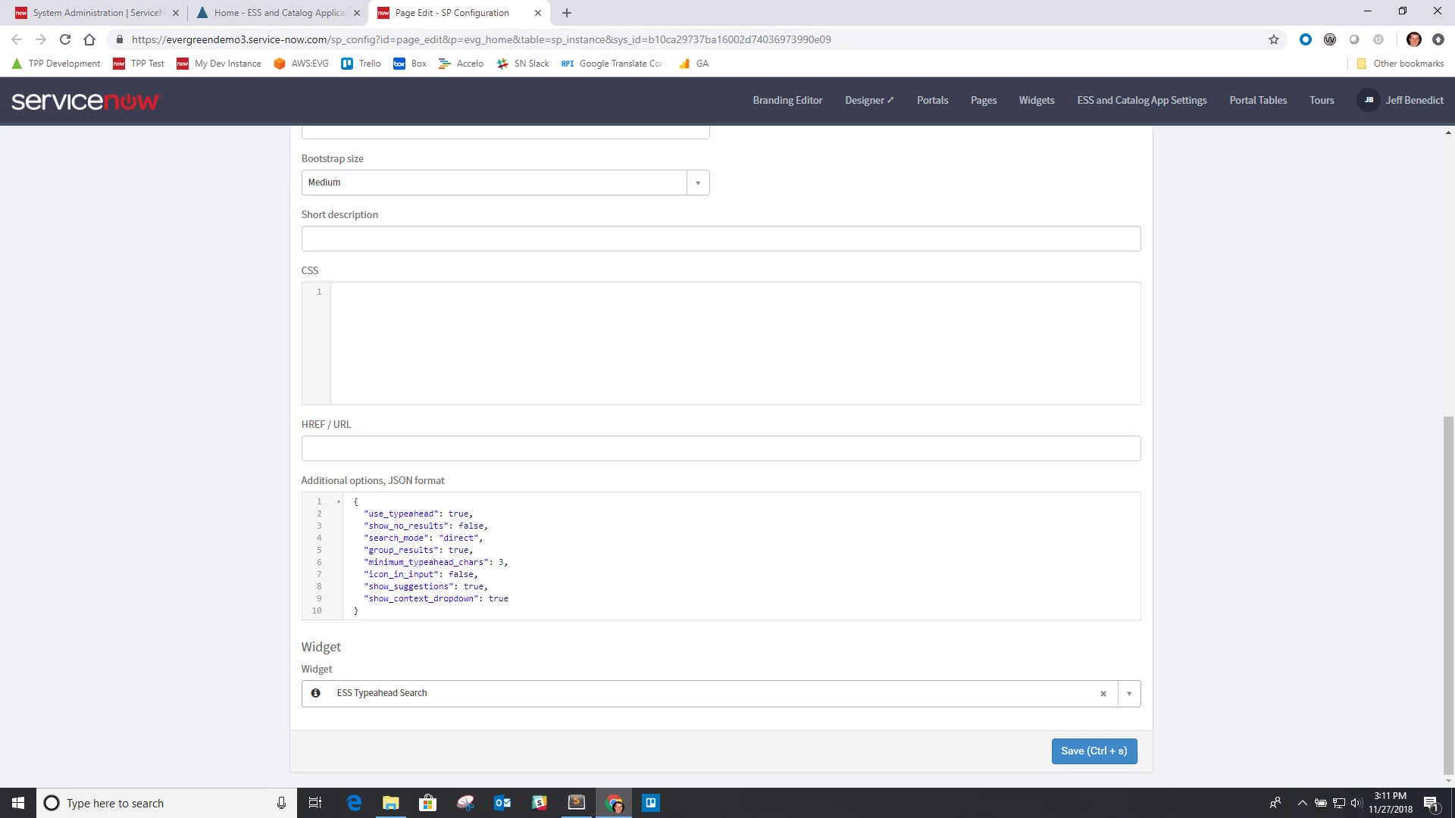
double_click(430, 562)
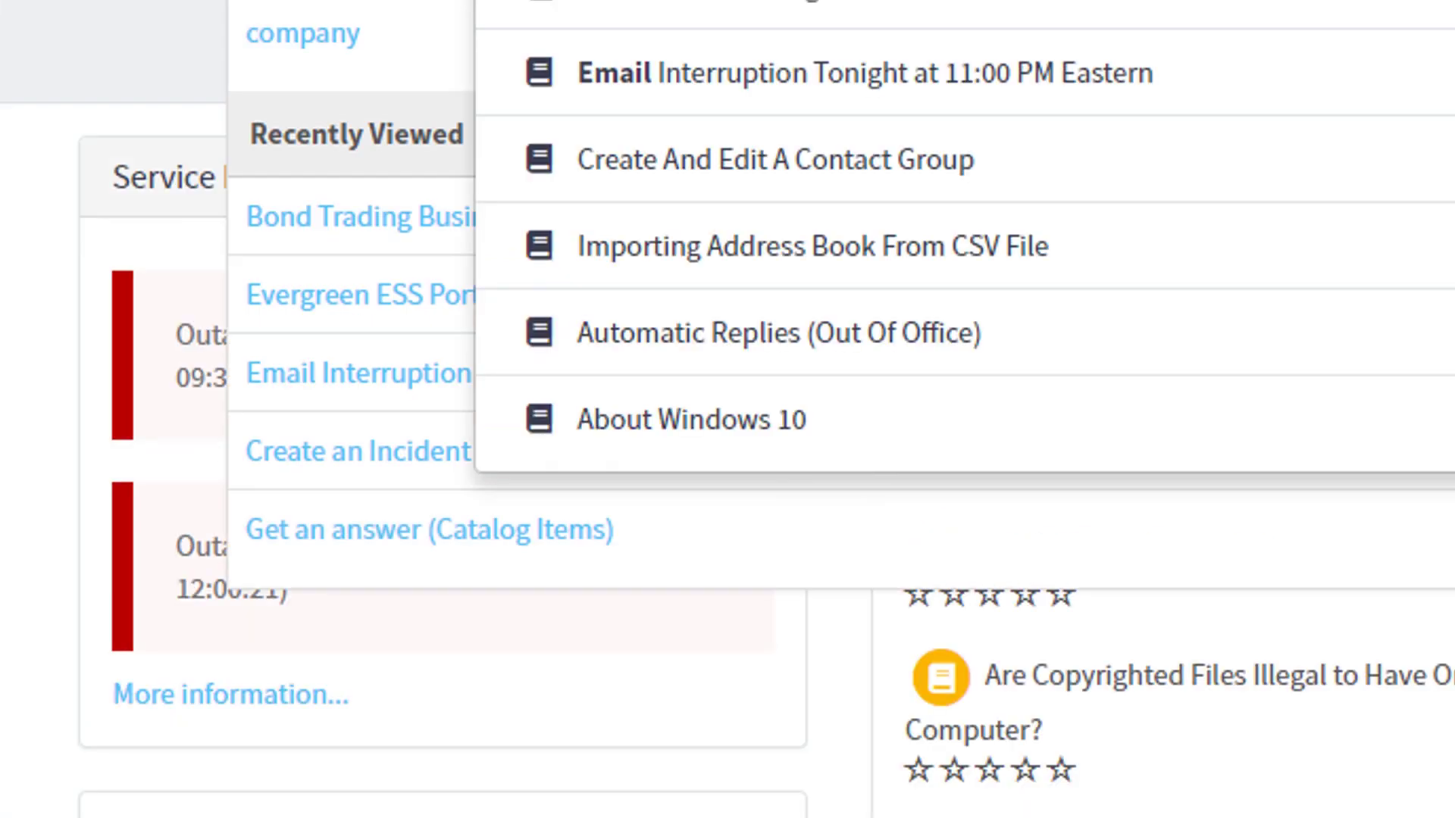
key(BackSpace)
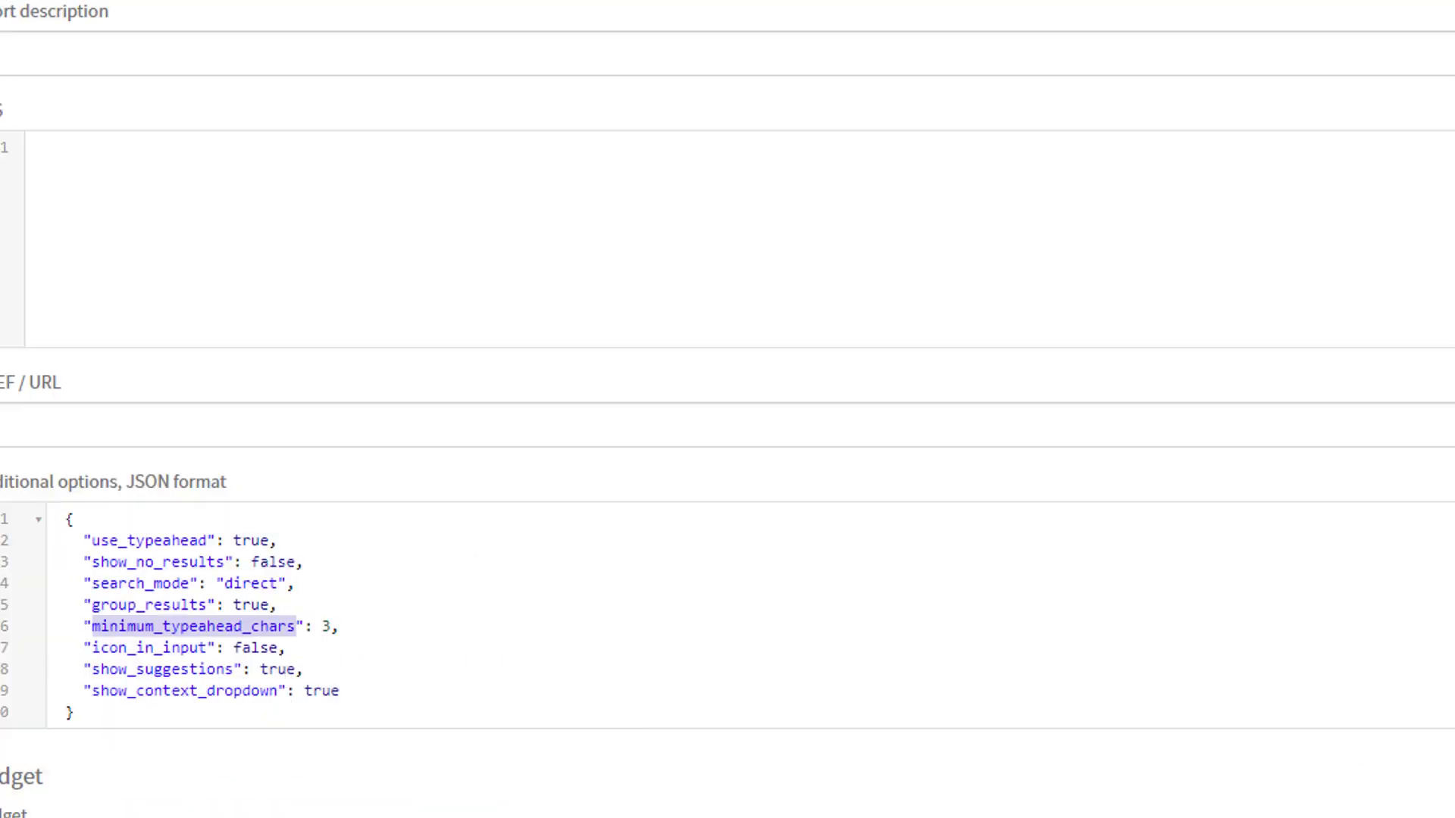
Set show_suggestions to false in the search instance's JSON options and save.
click(154, 669)
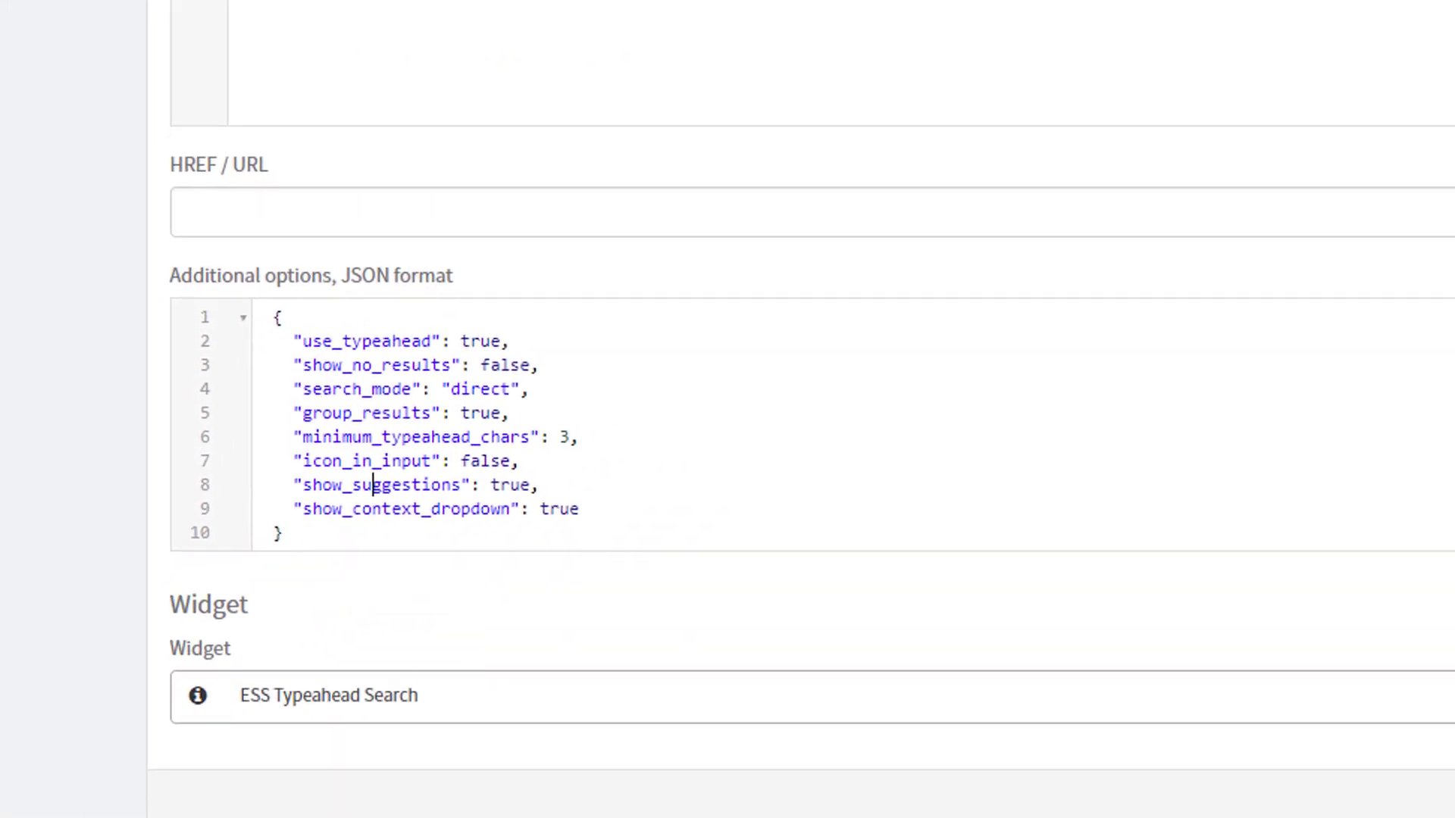
click(277, 669)
double_click(536, 464)
text(false)
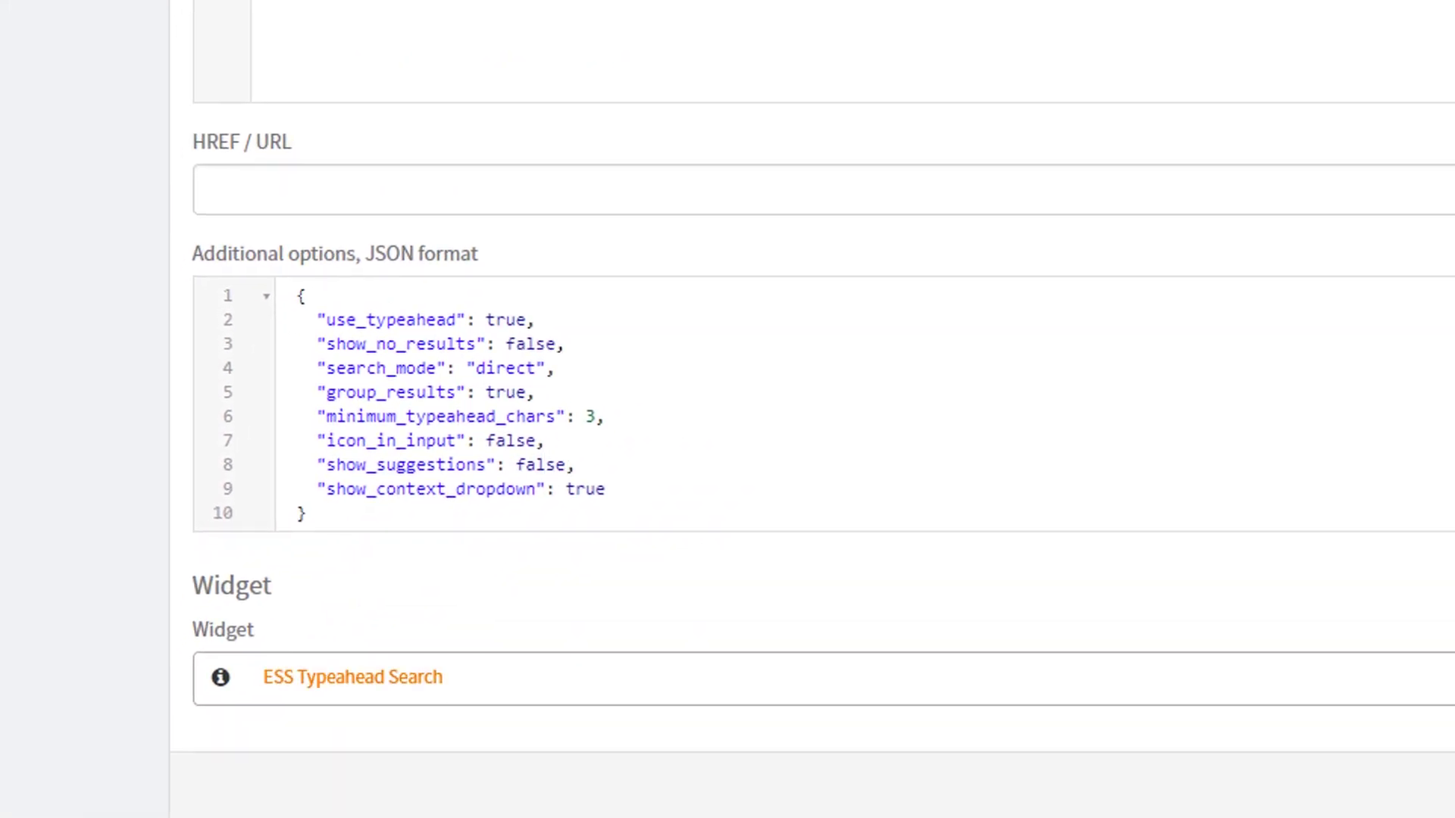
key(ctrl+s)
Reload the portal home page and search for "email" to test the search field with suggestions disabled.
key(ctrl+shift+Tab)
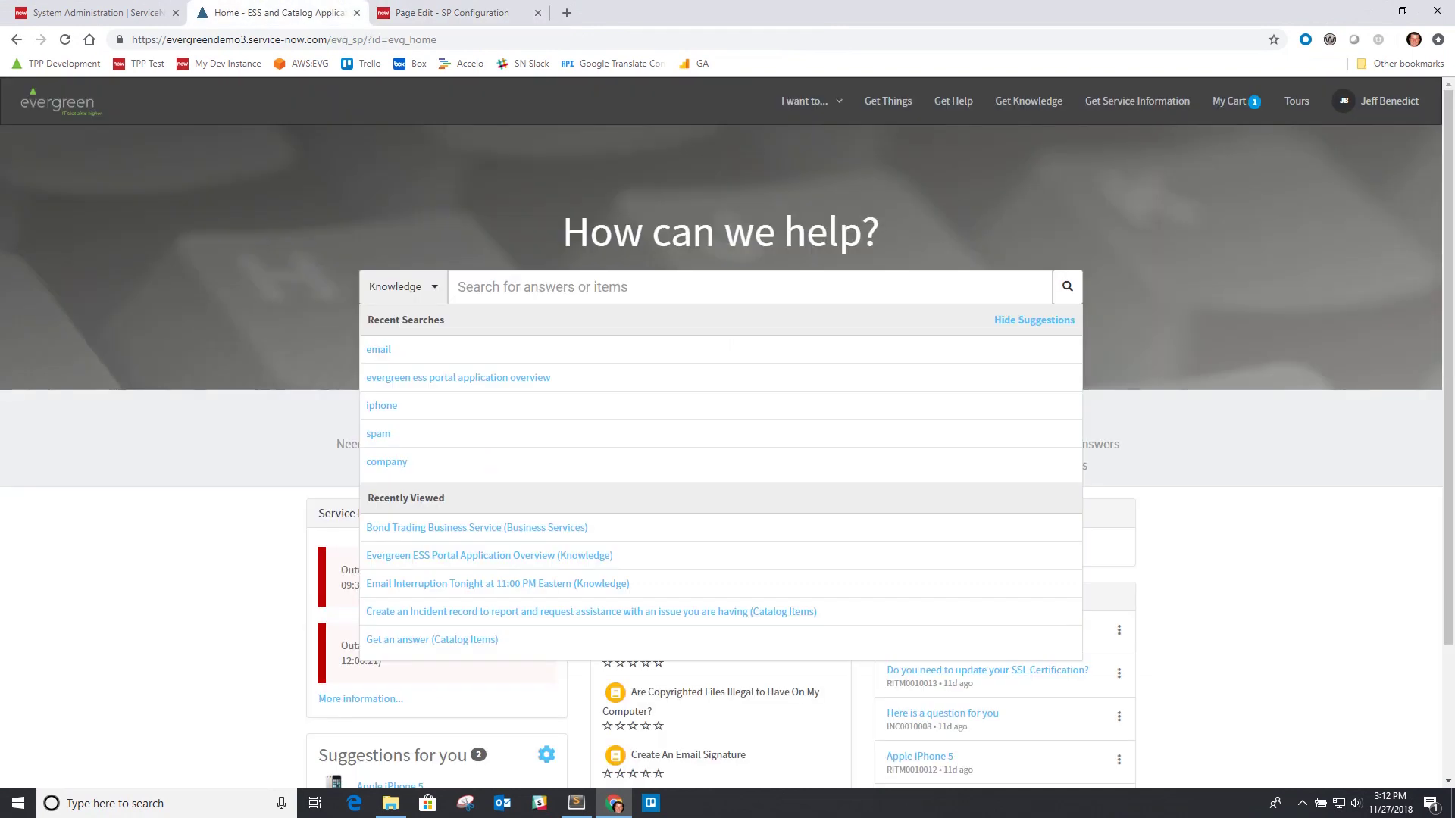
key(F5)
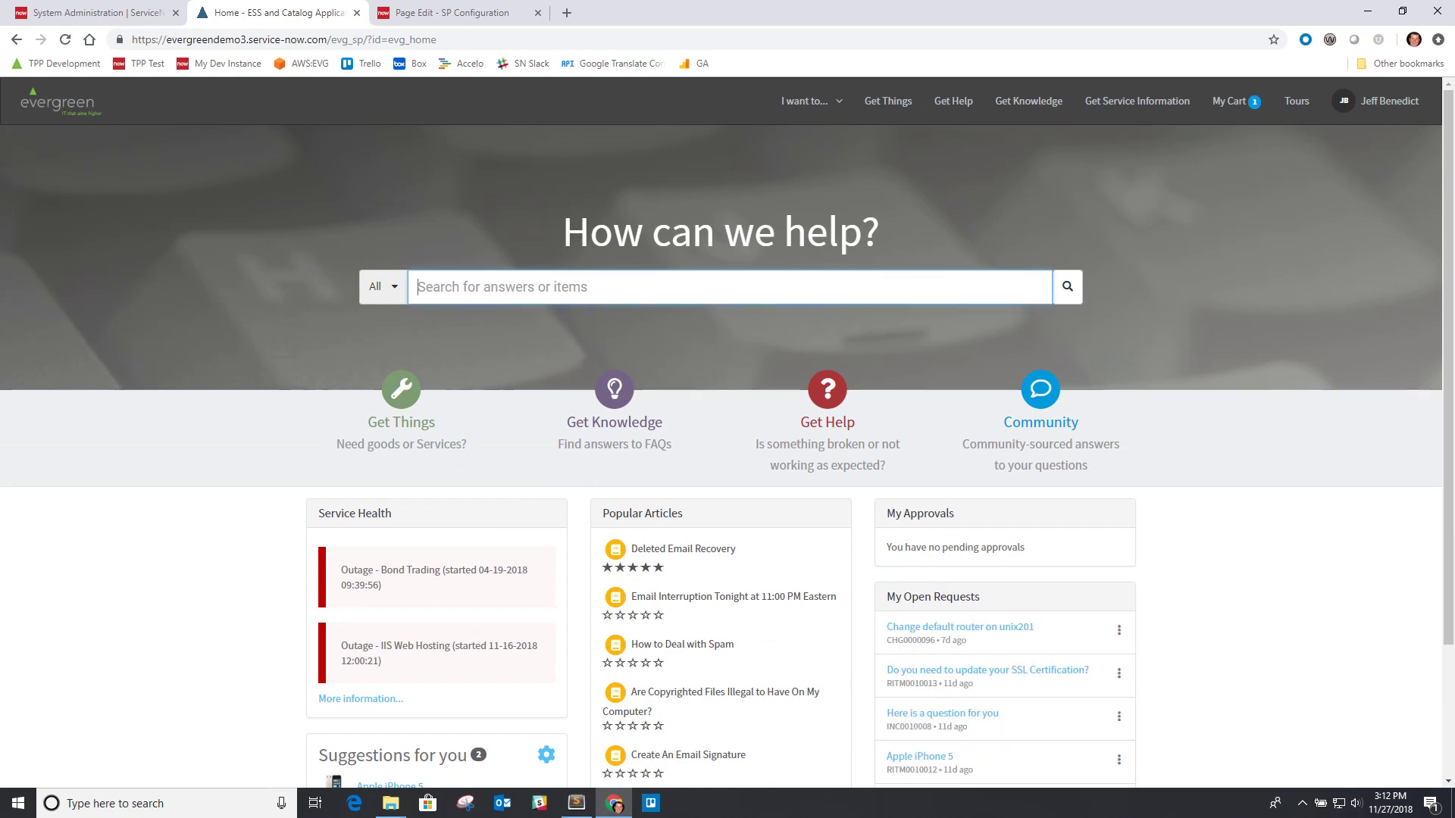
text(email)
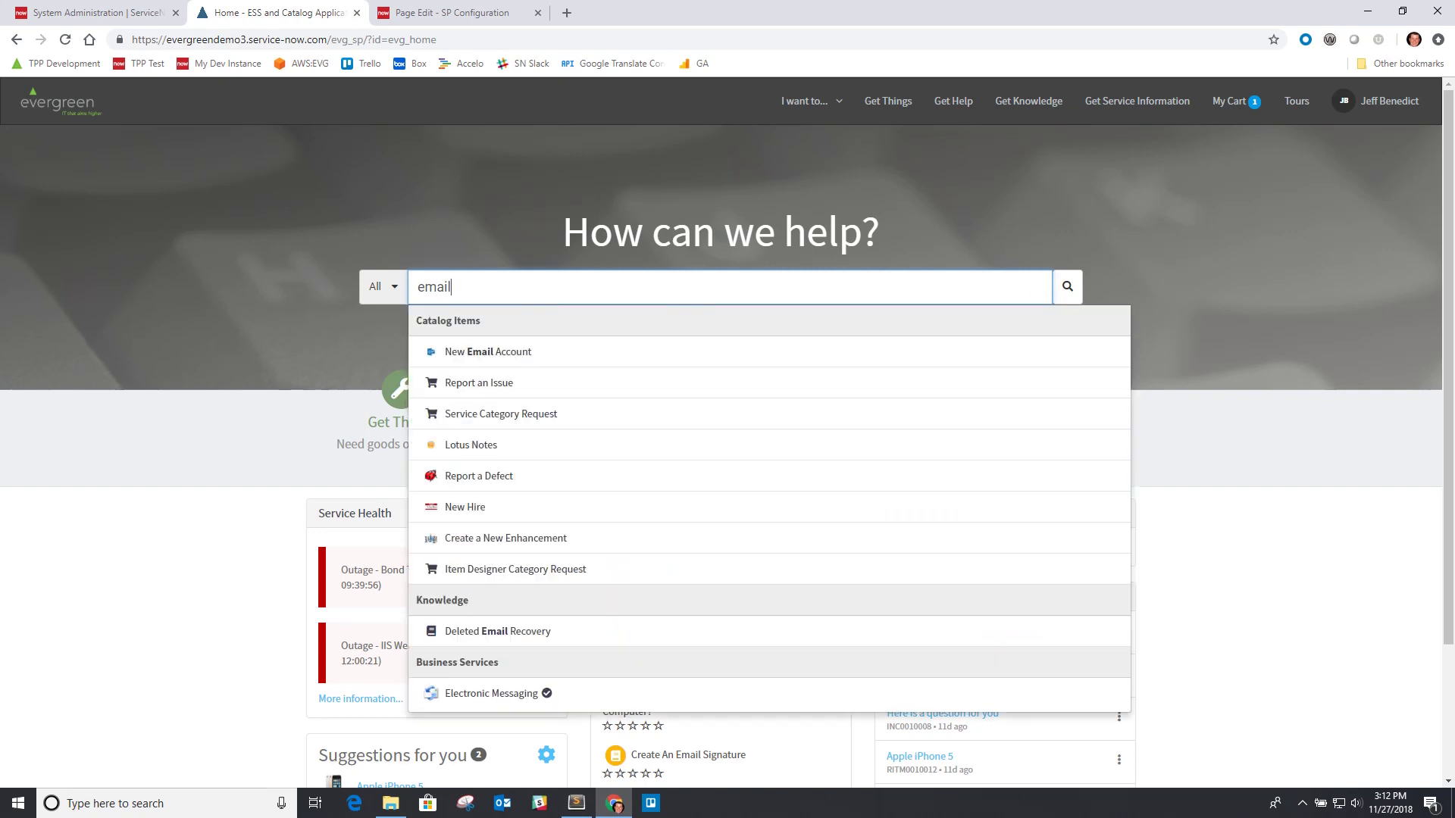
key(Escape)
Set show_suggestions to true and show_context_dropdown to false in the search instance's JSON options and save.
key(ctrl+Tab)
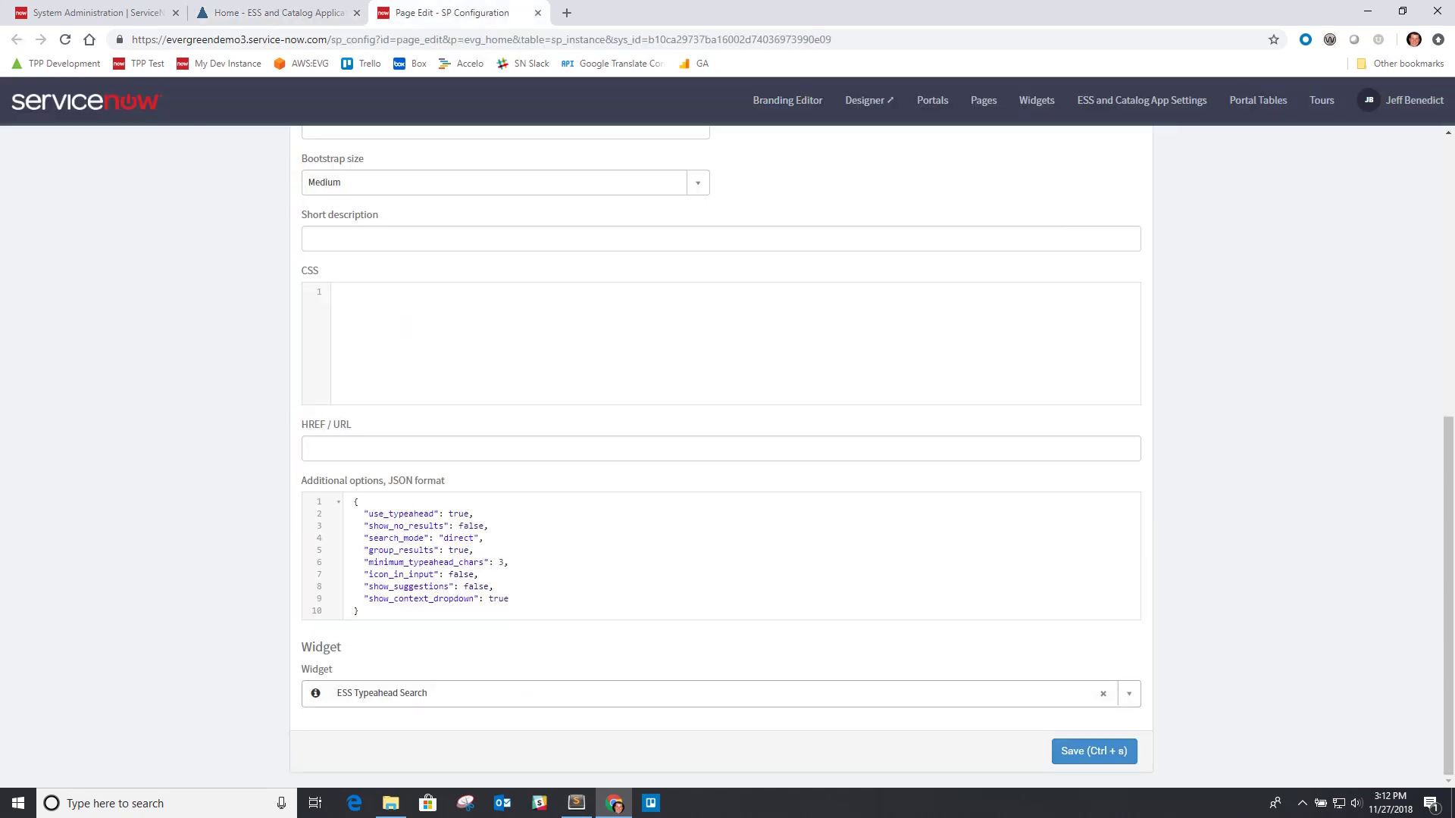
double_click(467, 587)
text(true)
double_click(498, 598)
text(false)
key(ctrl+s)
Test the portal home page search without the context dropdown by searching for "email".
key(ctrl+shift+Tab)
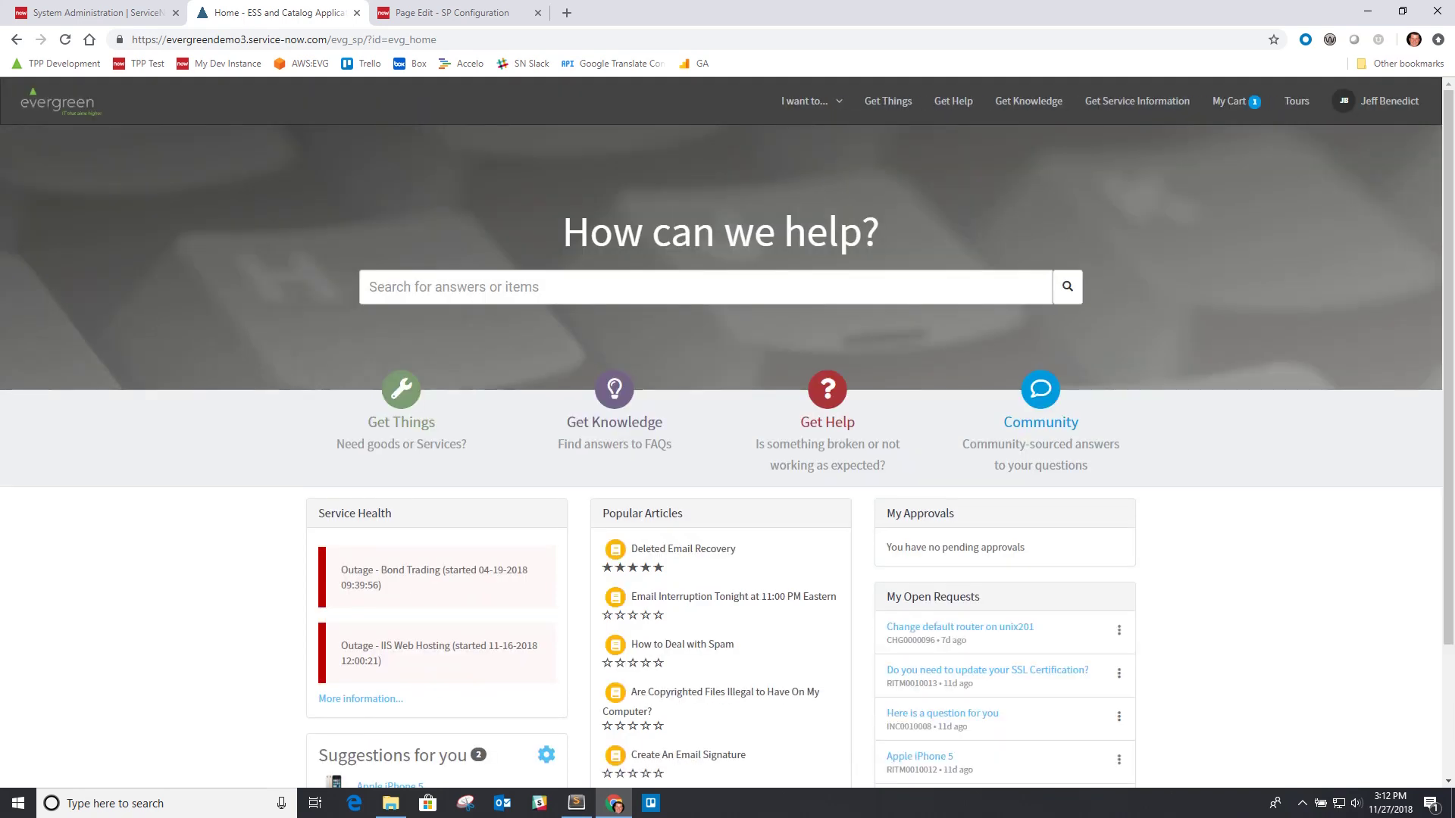
click(371, 287)
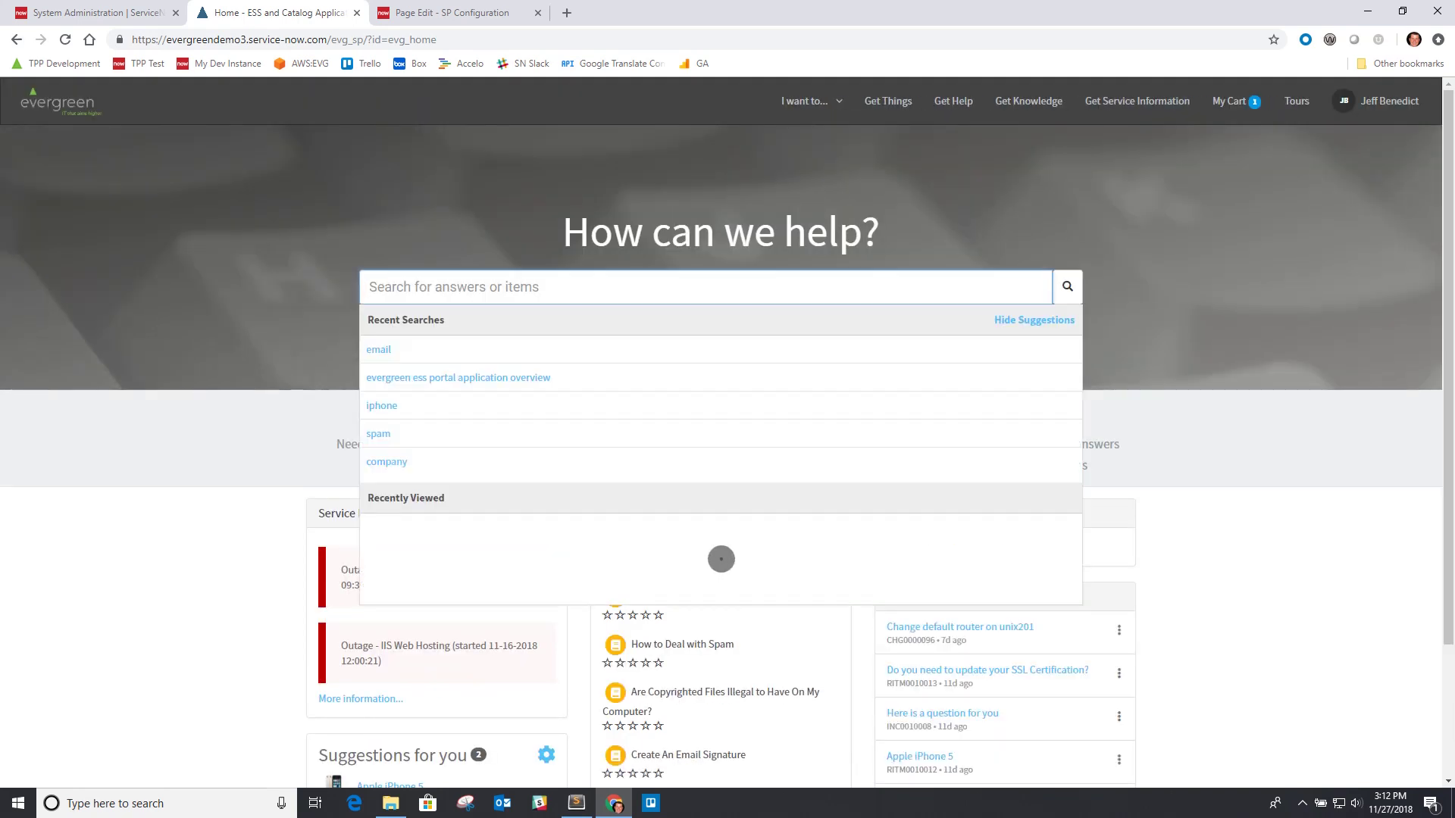
text(email)
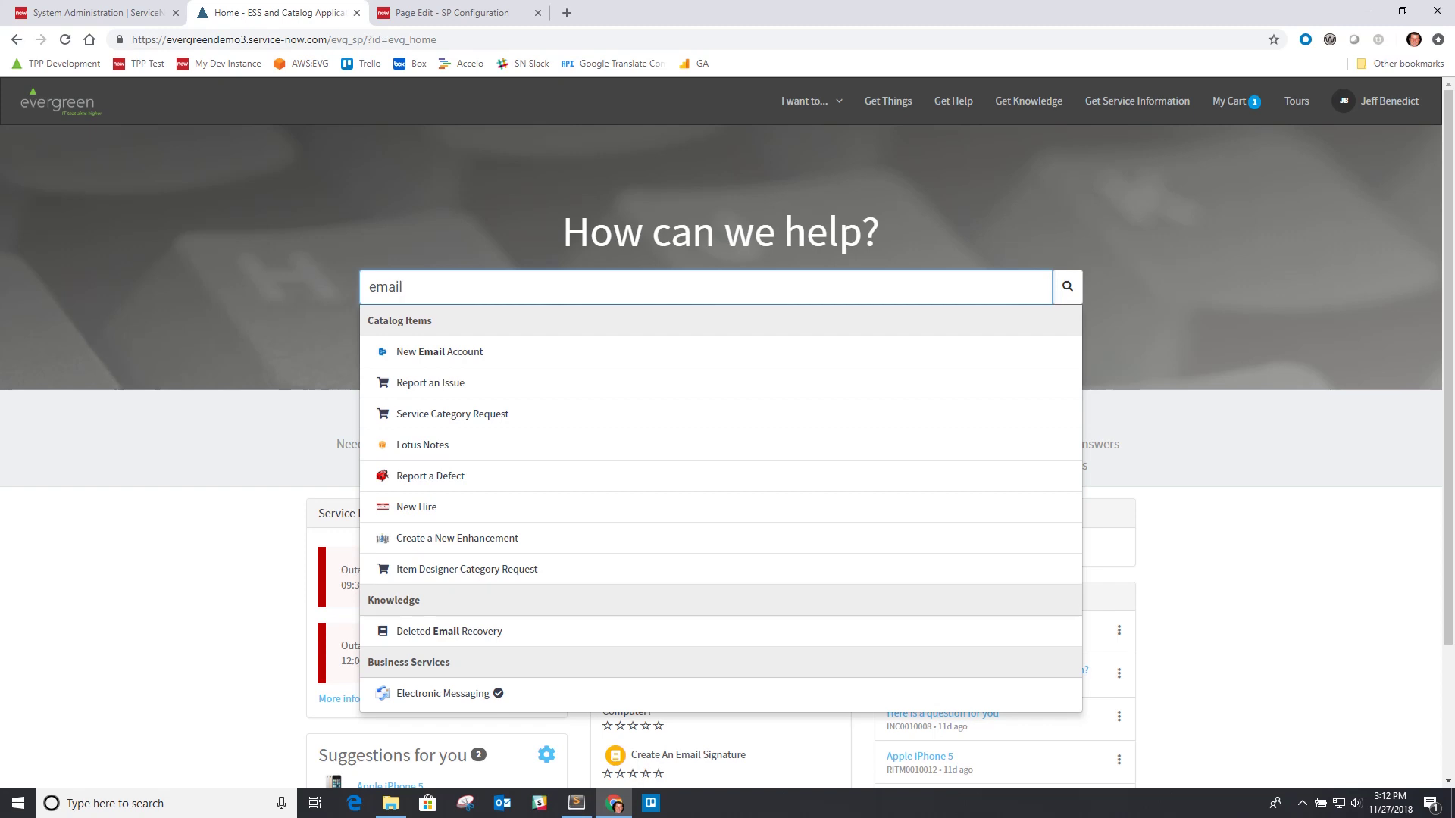
Compare the search instance's Title text with the placeholder in the portal's search field and return to the instance settings.
click(413, 12)
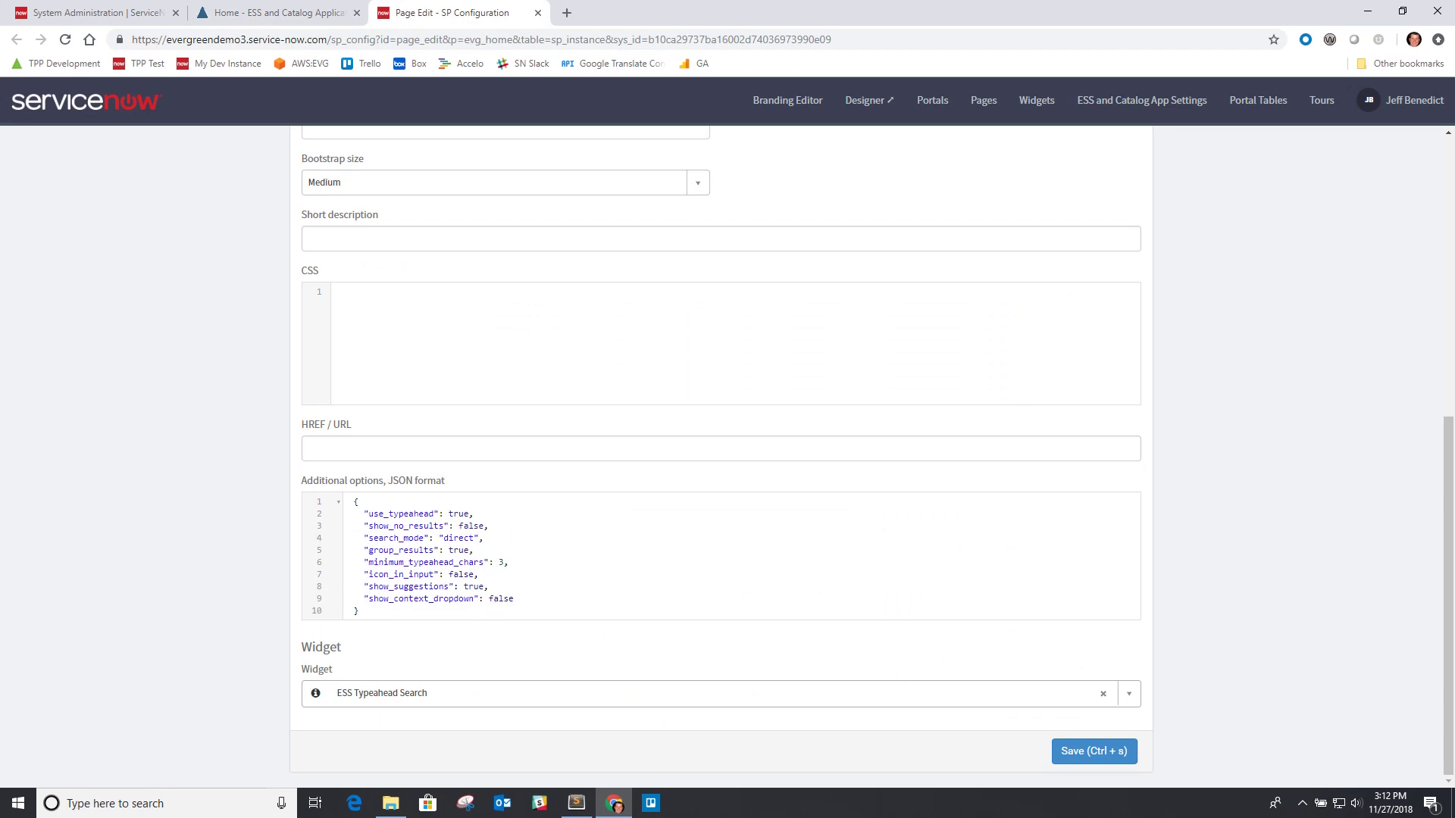
scroll(720, 455, up, 7)
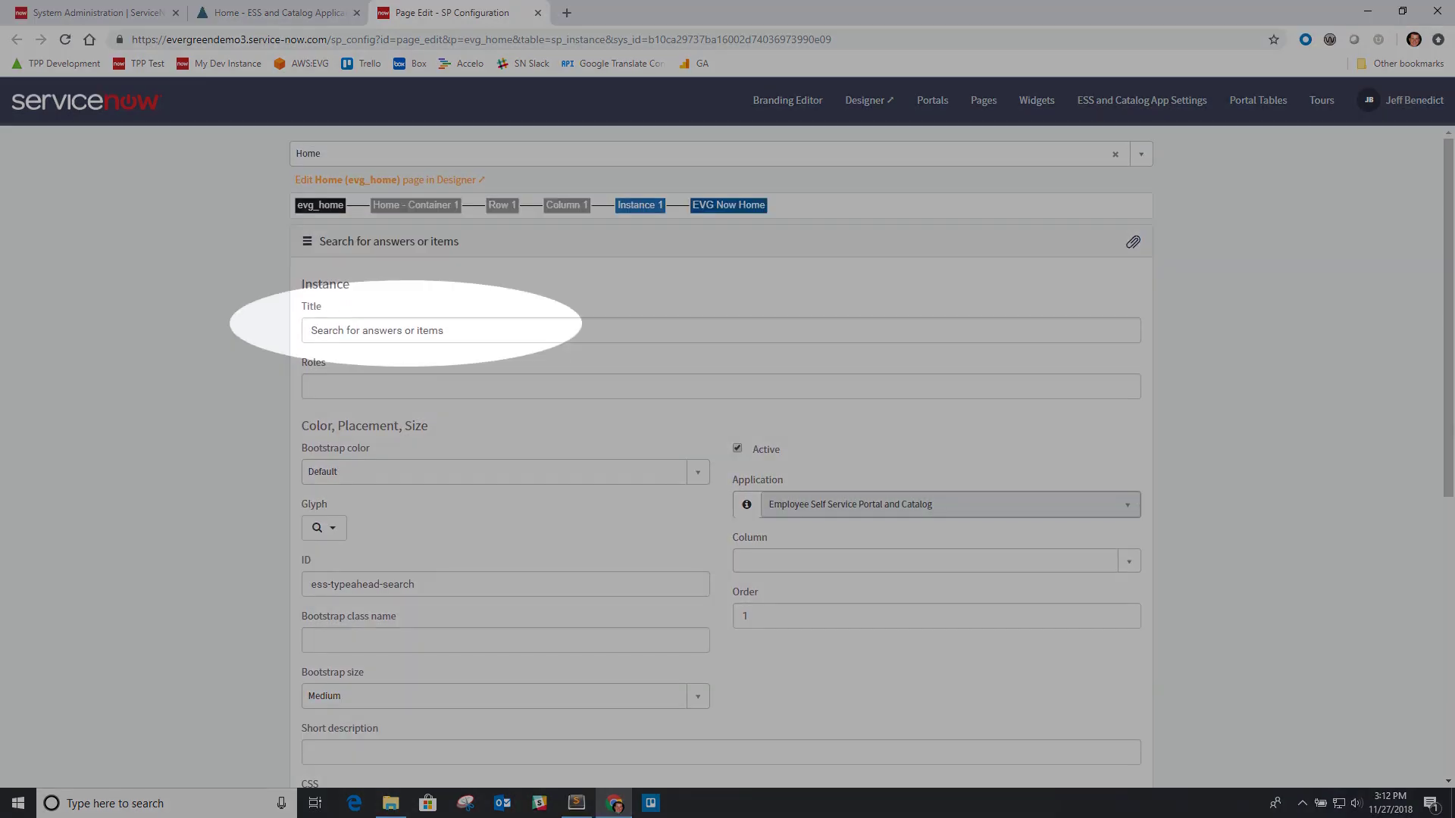
drag(444, 330, 308, 331)
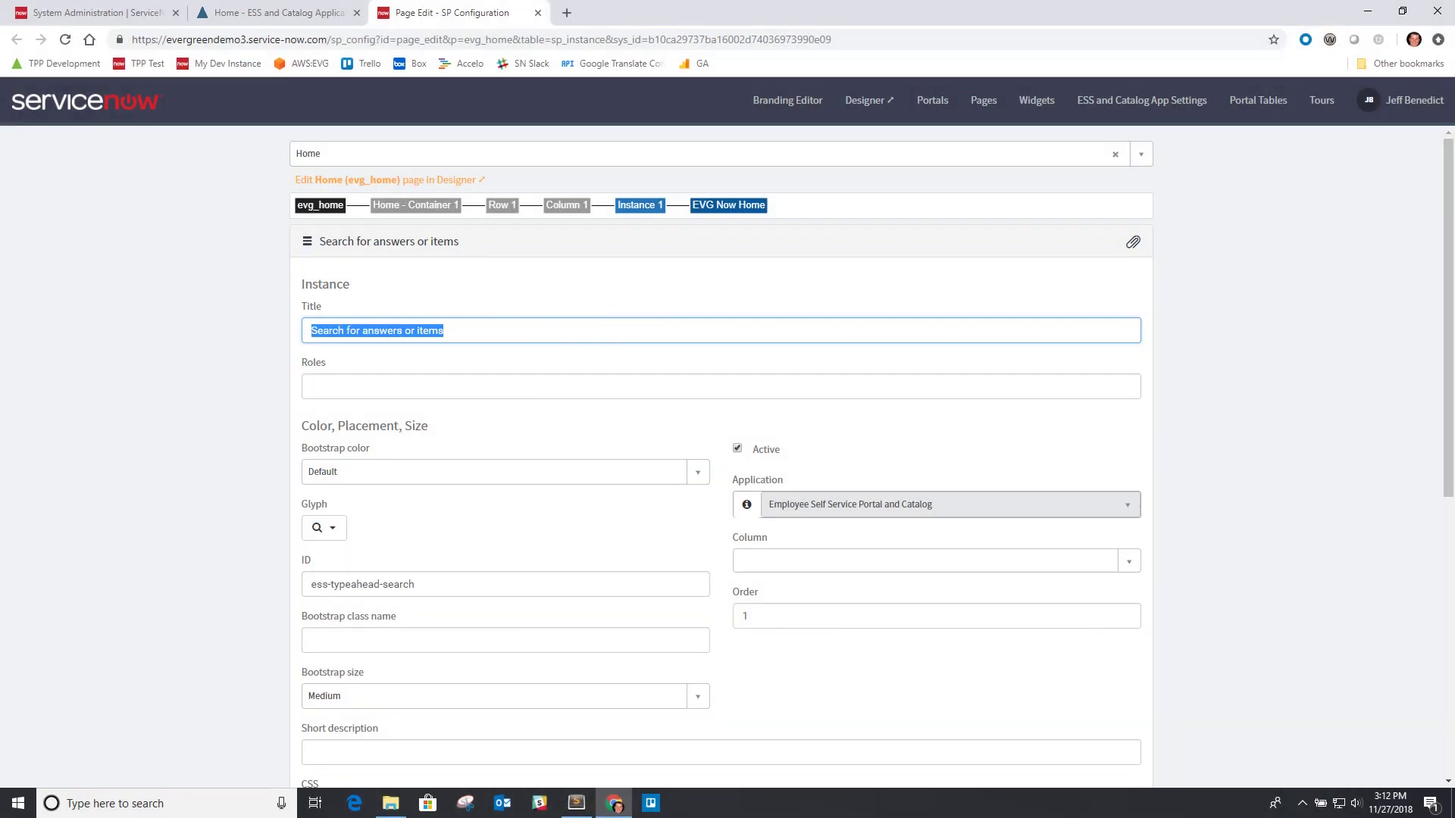
click(252, 12)
click(614, 286)
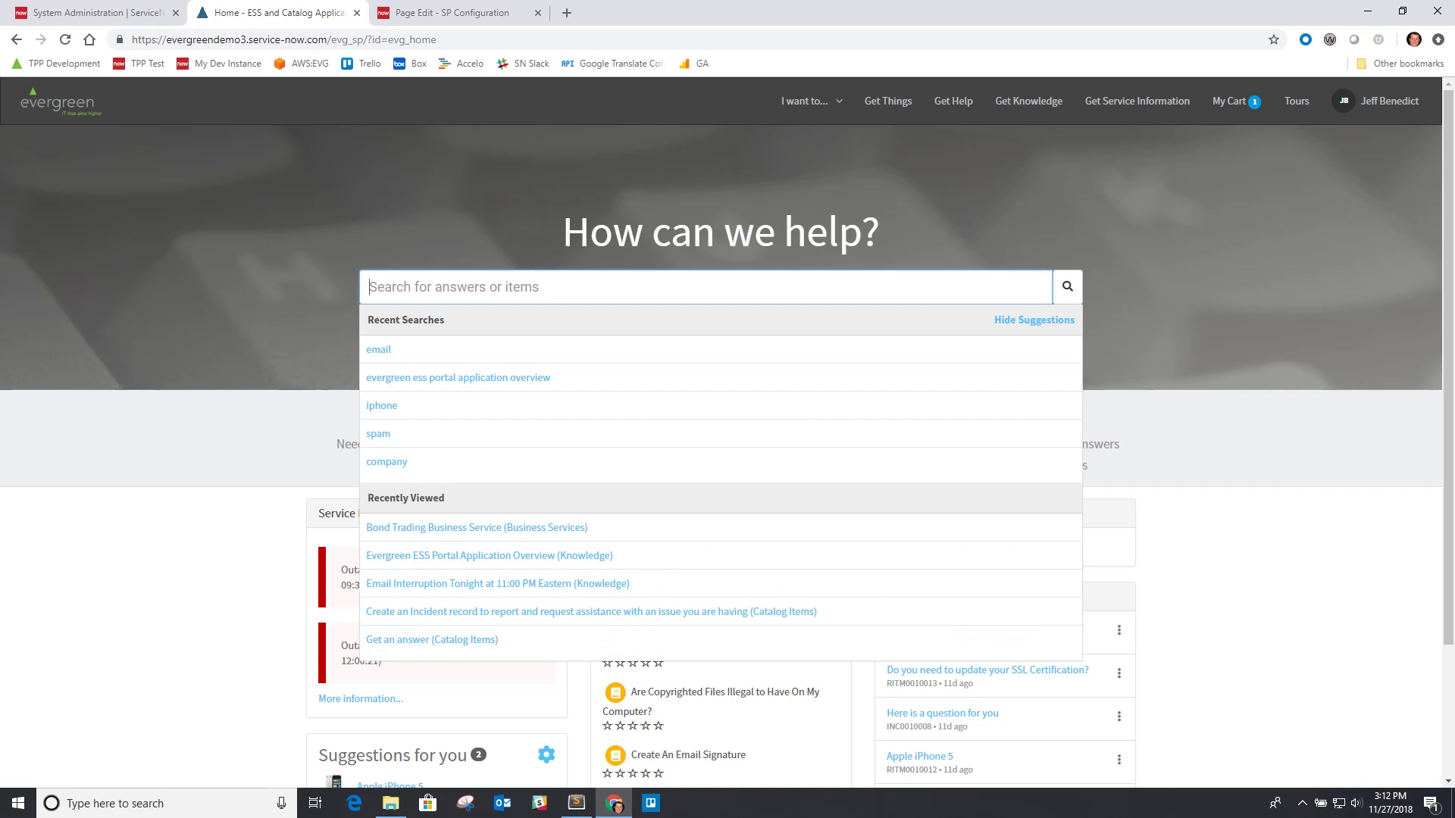
key(ctrl+Tab)
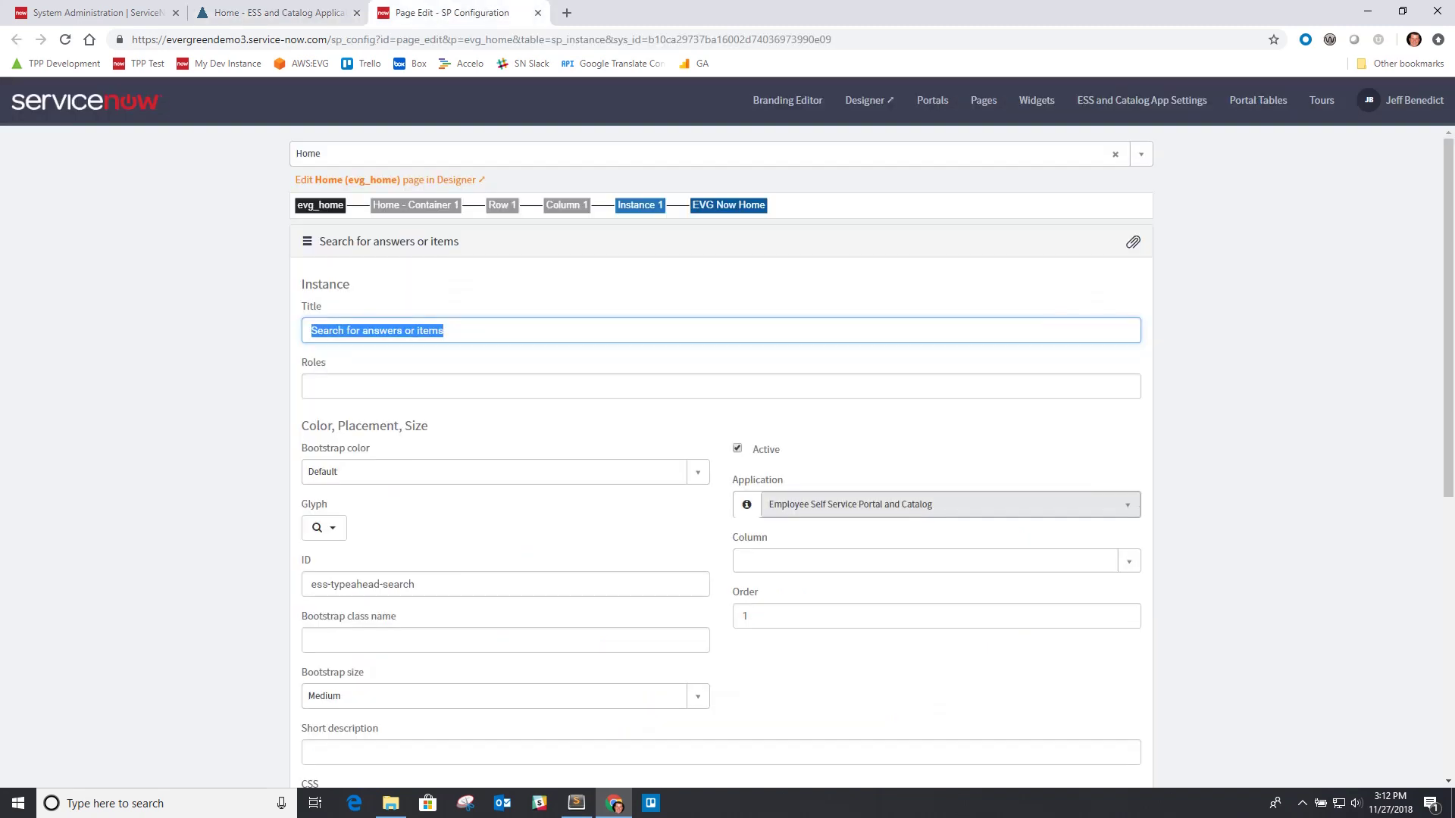